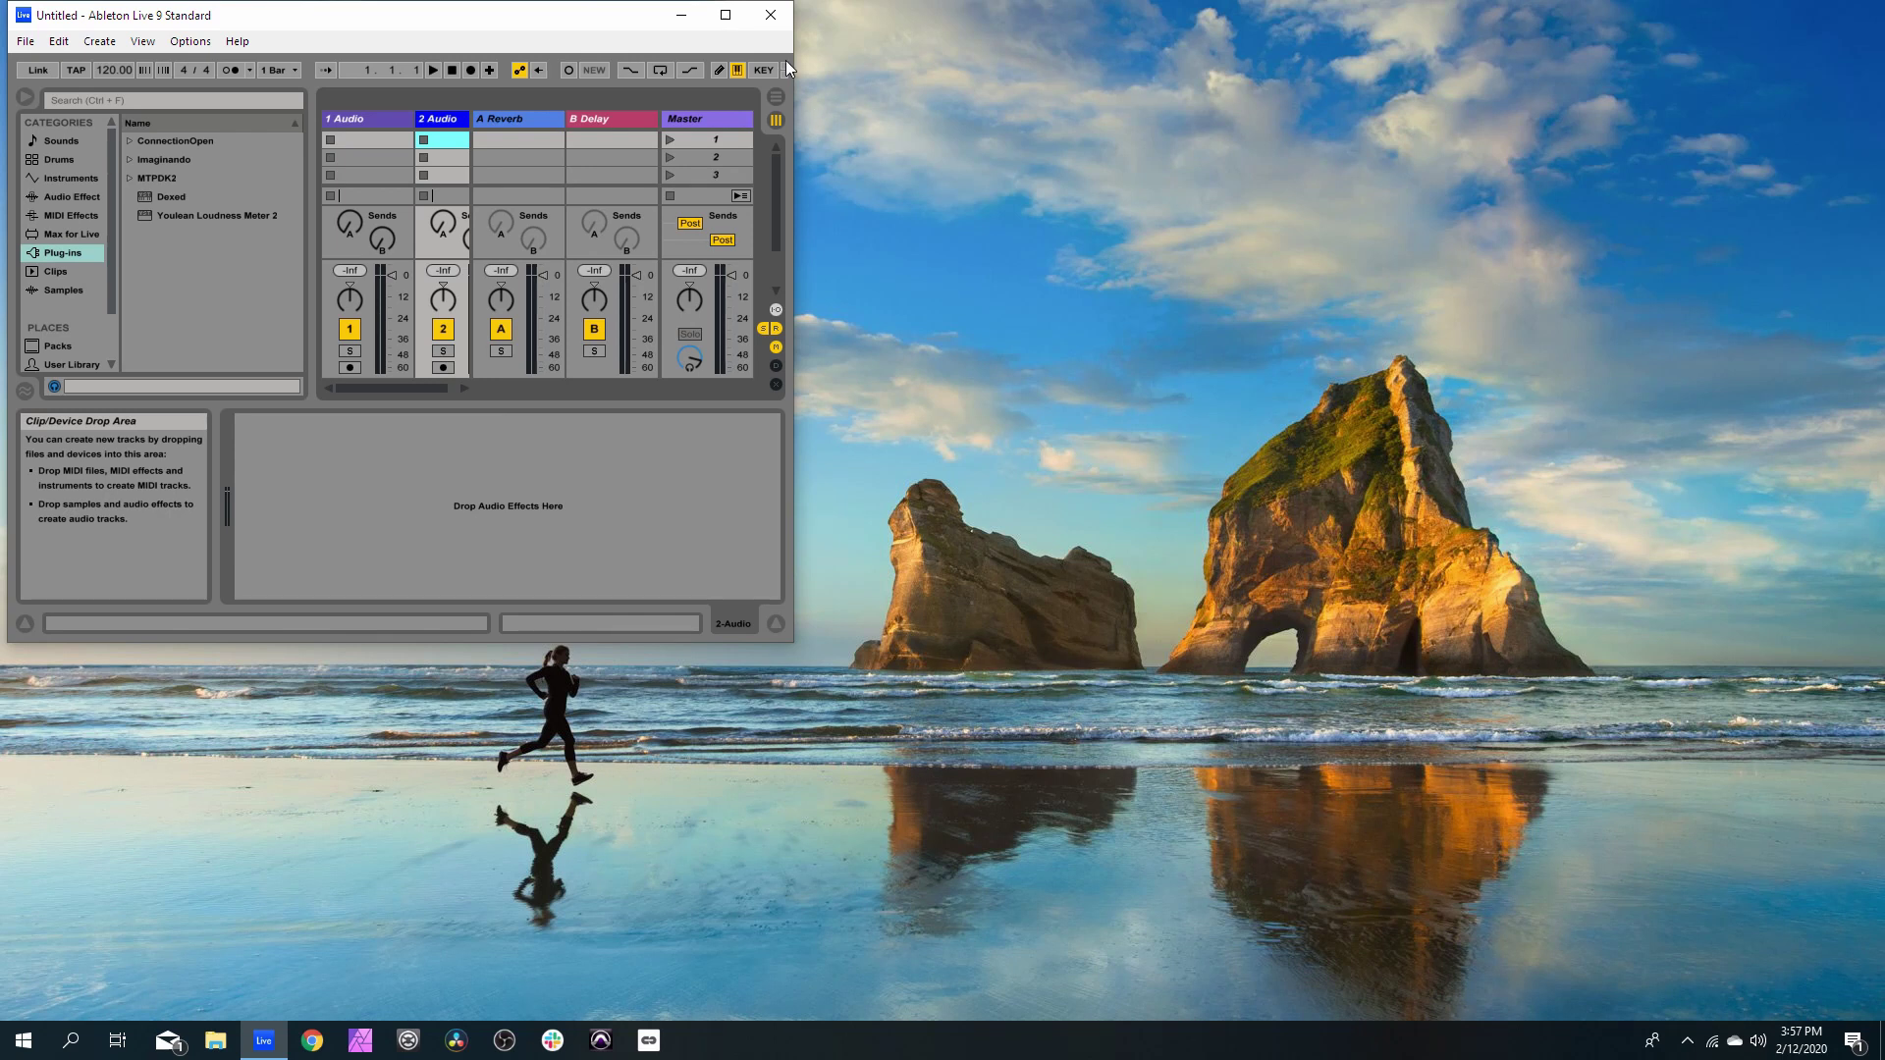
# Maximize the Live window and rename the first audio track to Microphone
pyautogui.click(726, 14)
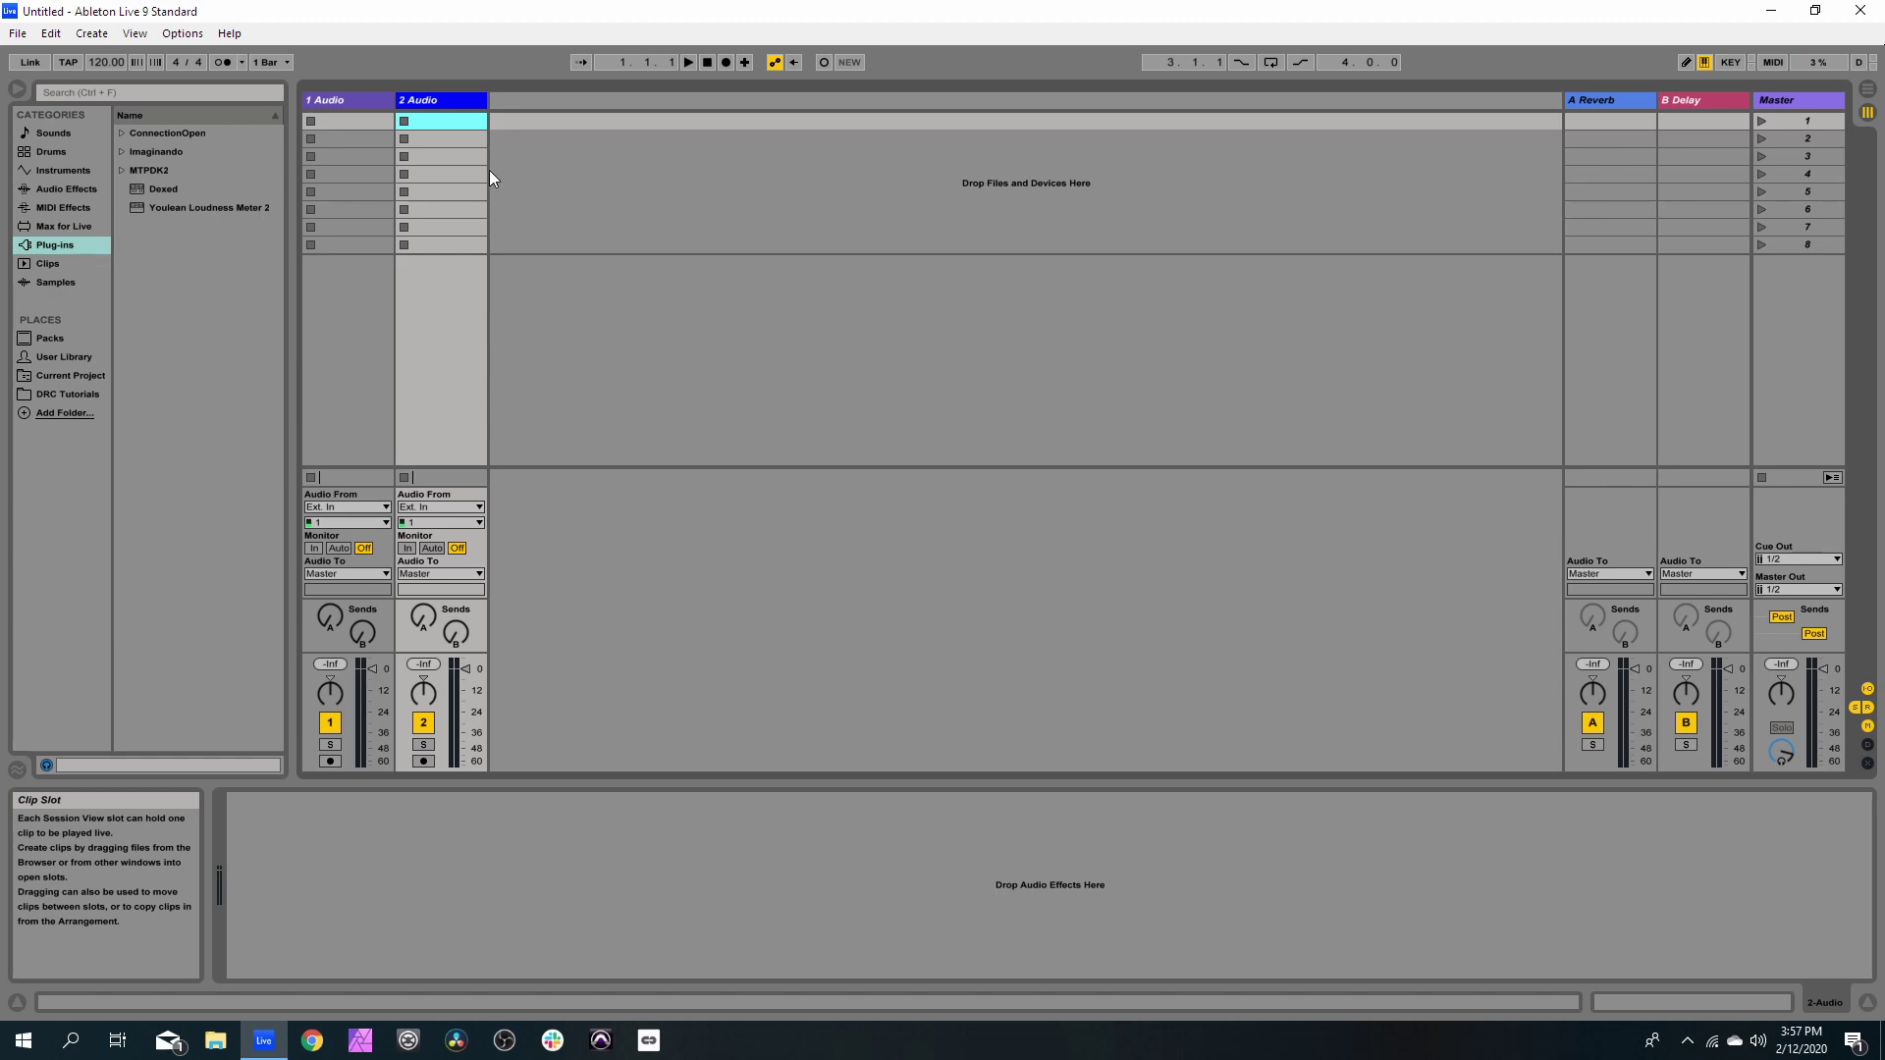
pyautogui.click(345, 99)
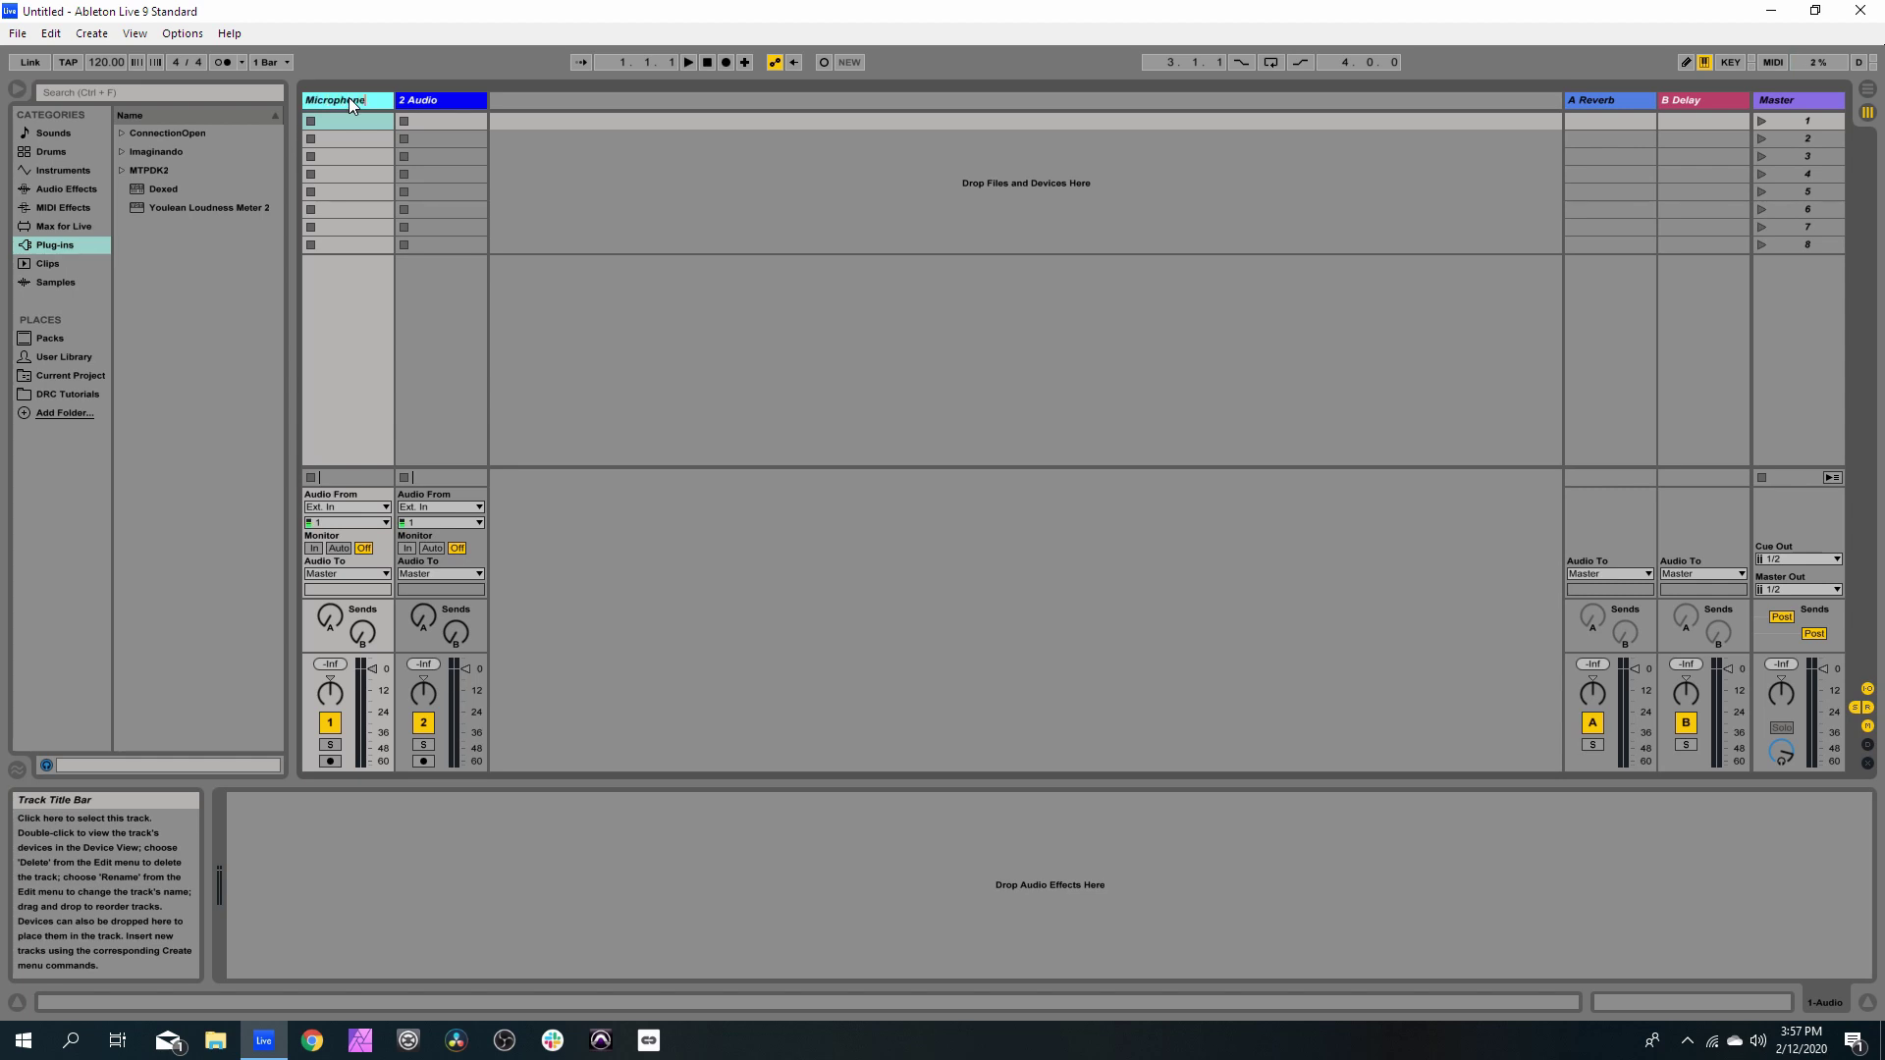
pyautogui.press('Return')
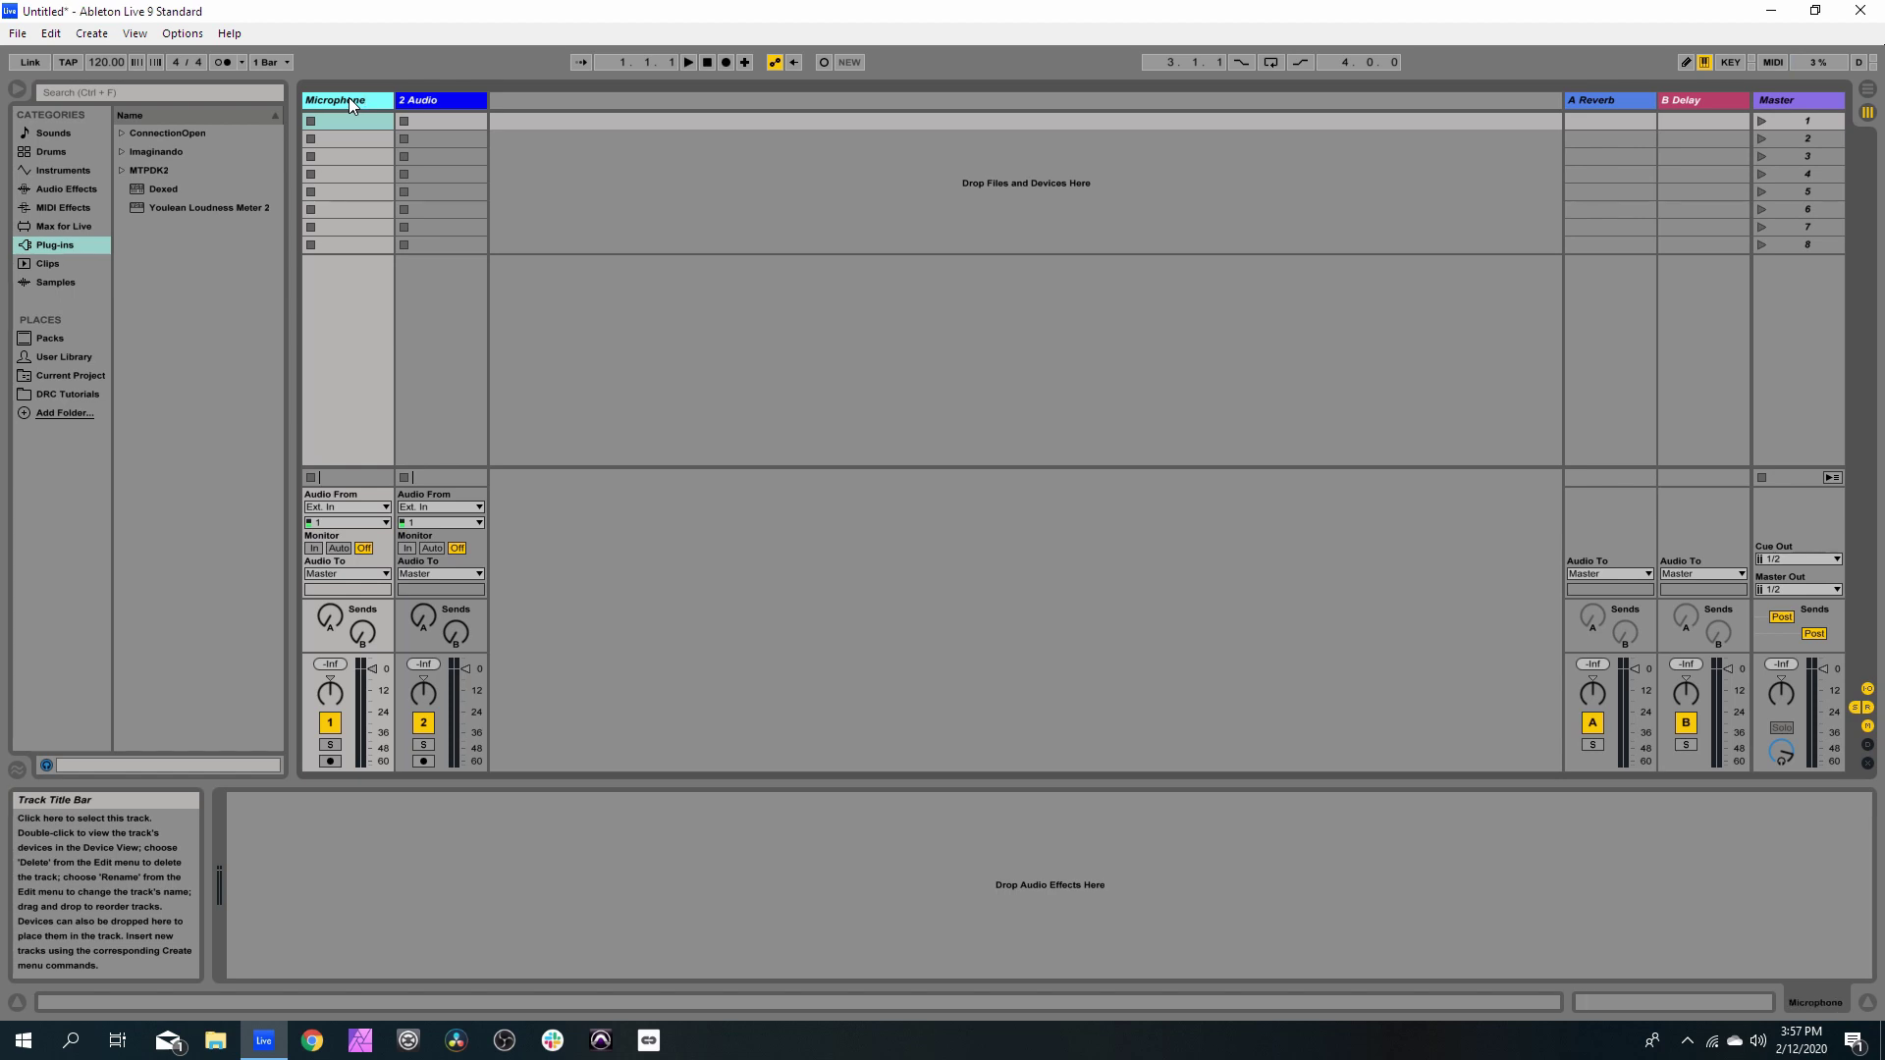
# Rename the second audio track to ConnectionOpen
pyautogui.rightClick(421, 97)
pyautogui.click(452, 173)
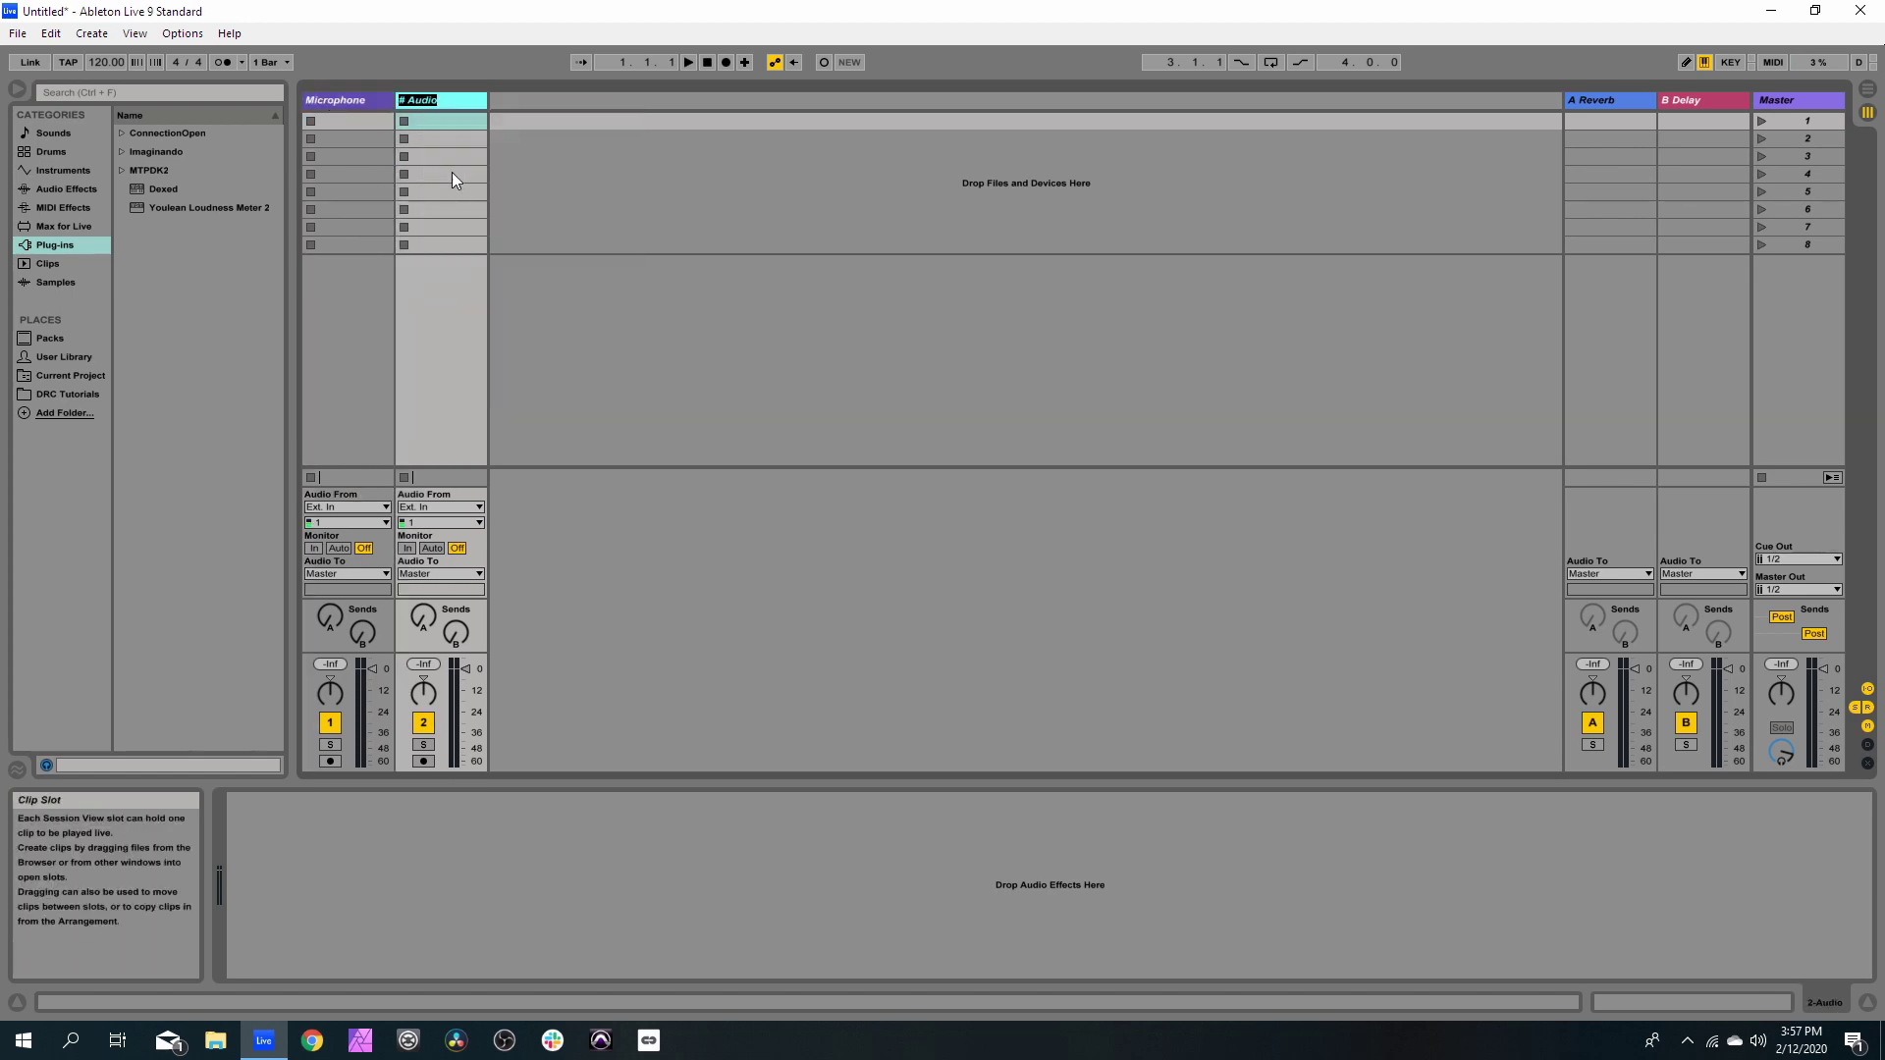
pyautogui.write('ConnectionOpen')
pyautogui.press('Return')
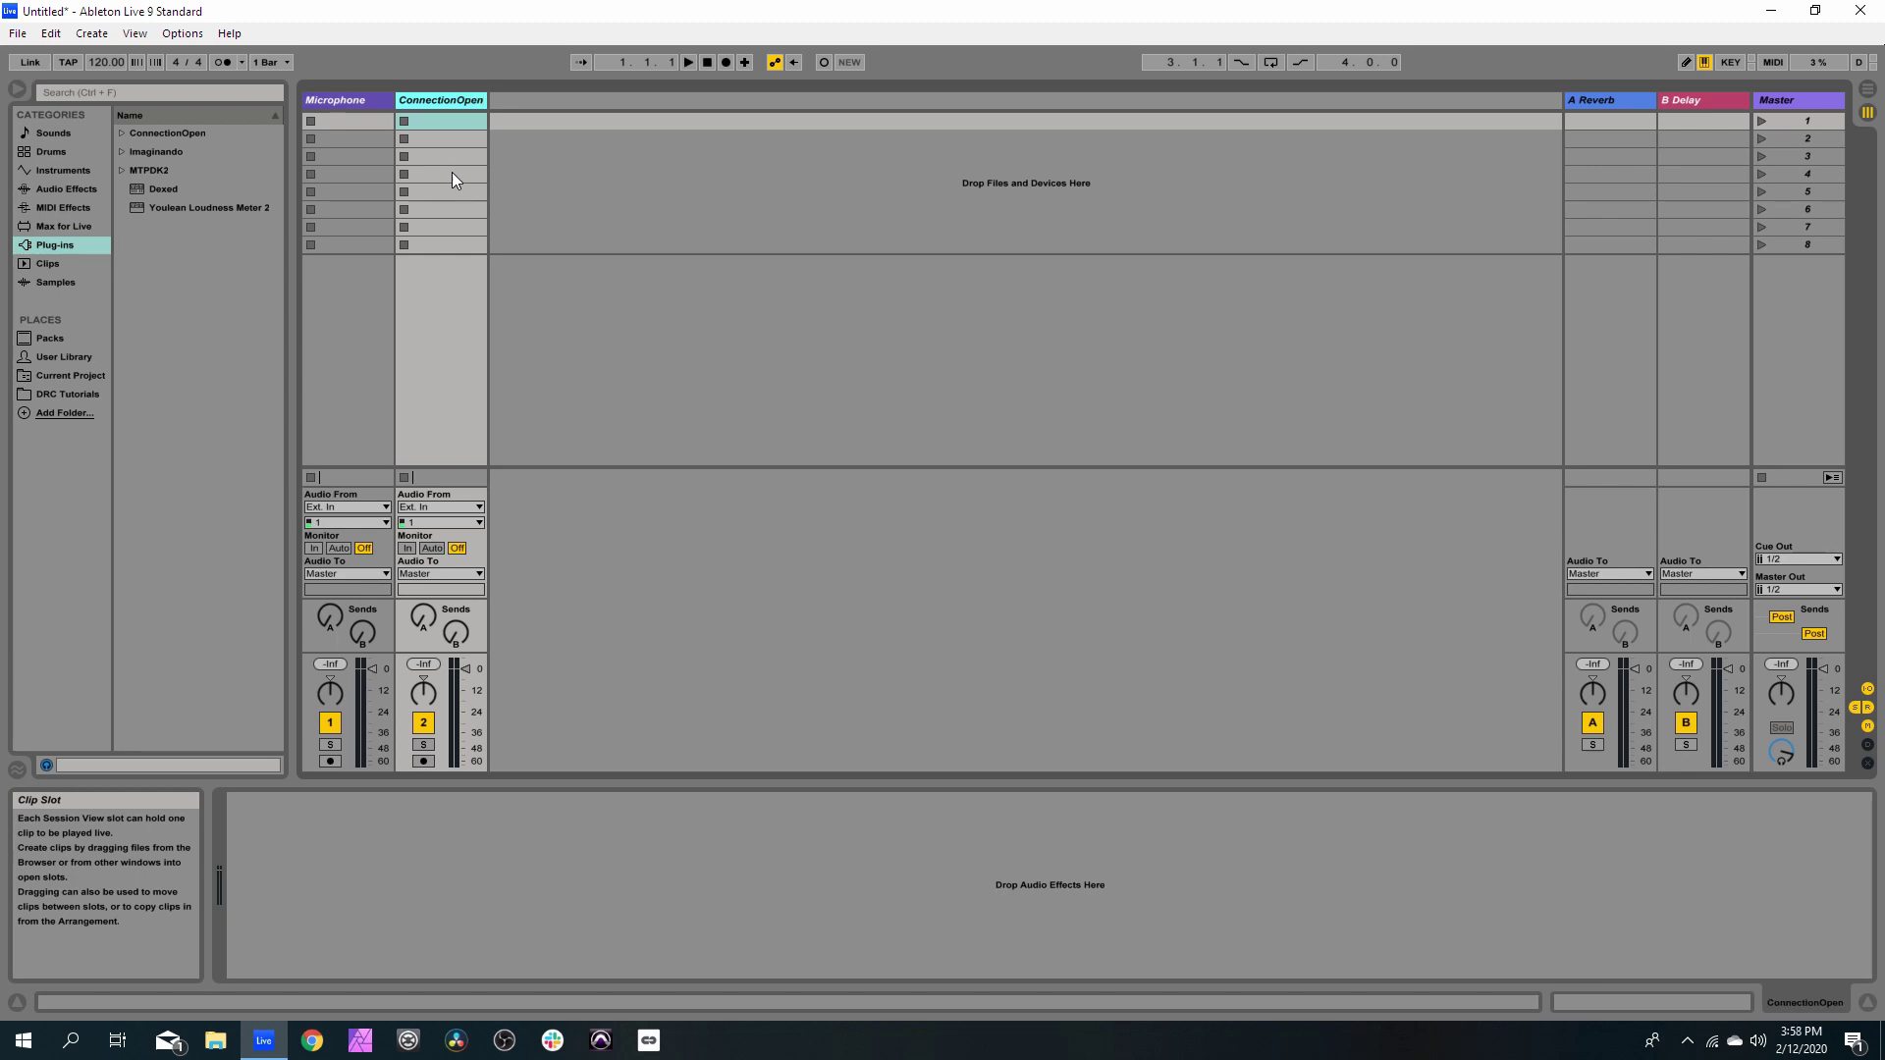
# Insert a third audio track and name it Session Audio
pyautogui.rightClick(584, 224)
pyautogui.click(629, 229)
pyautogui.rightClick(529, 98)
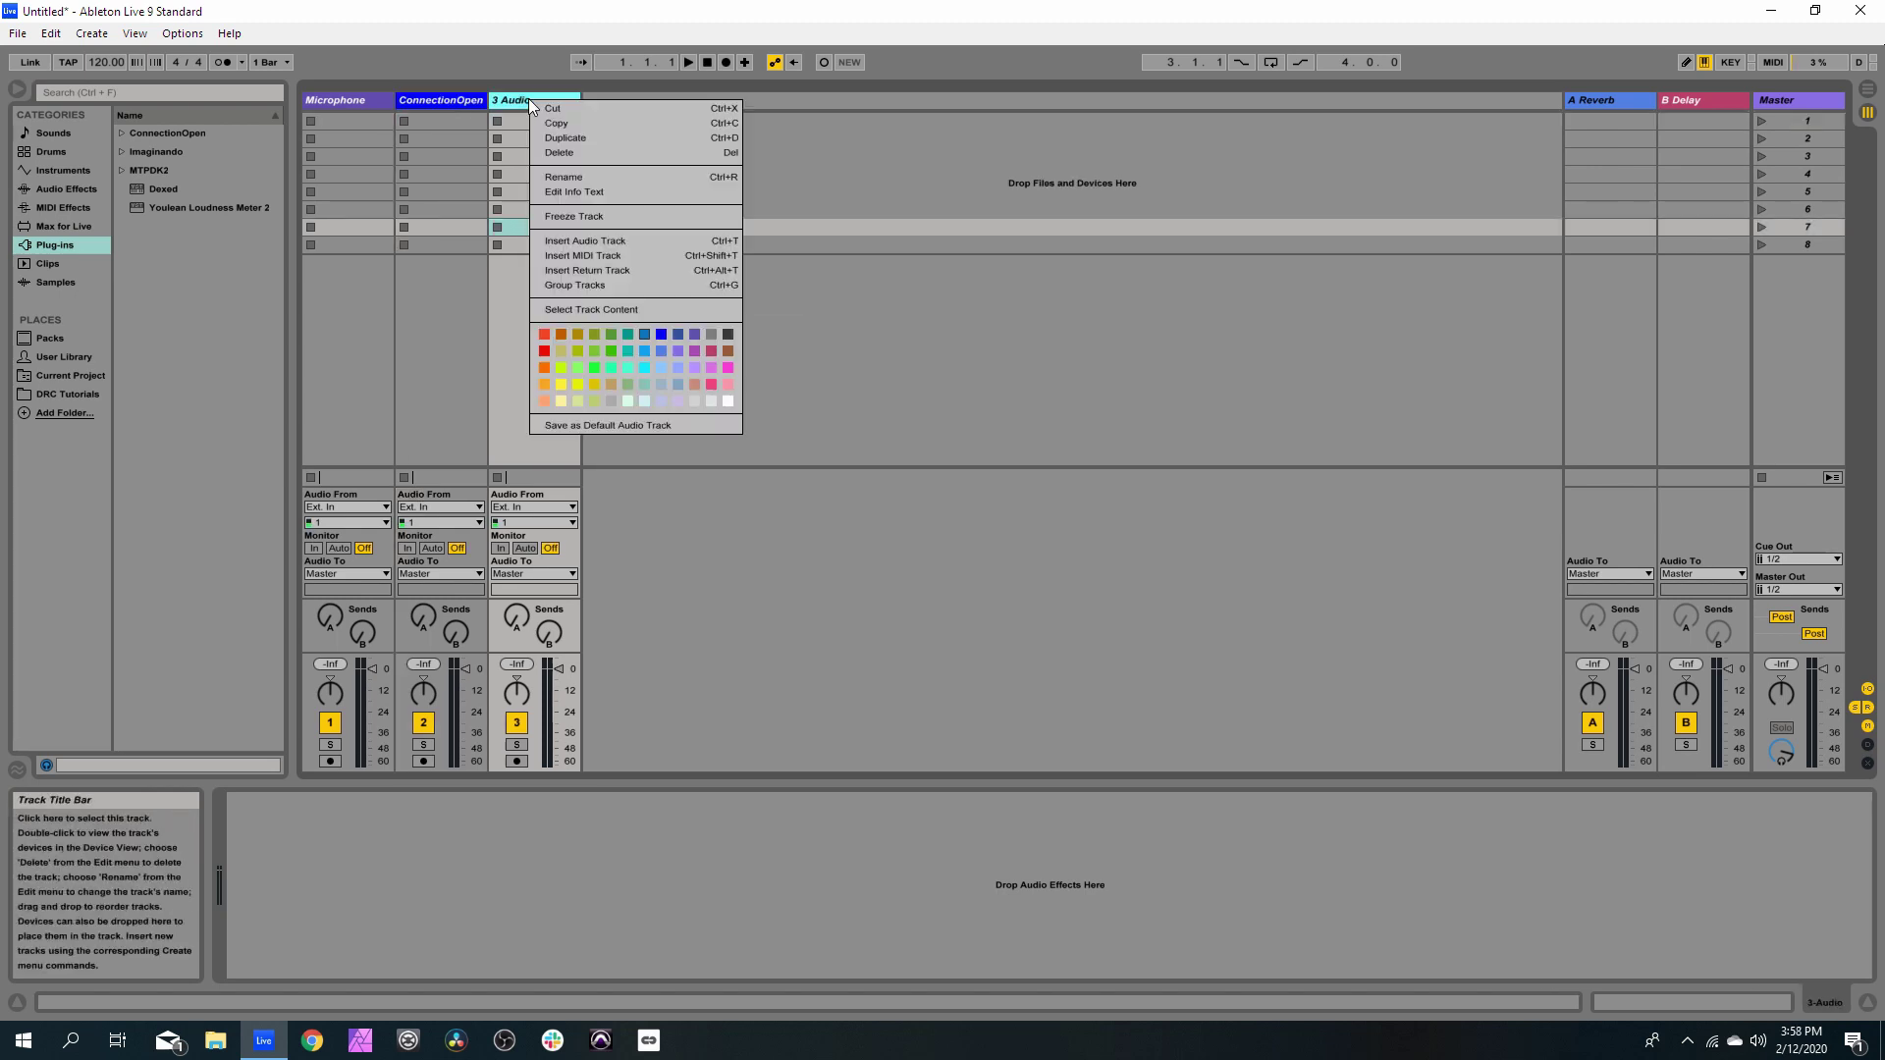
pyautogui.click(561, 179)
pyautogui.write('S')
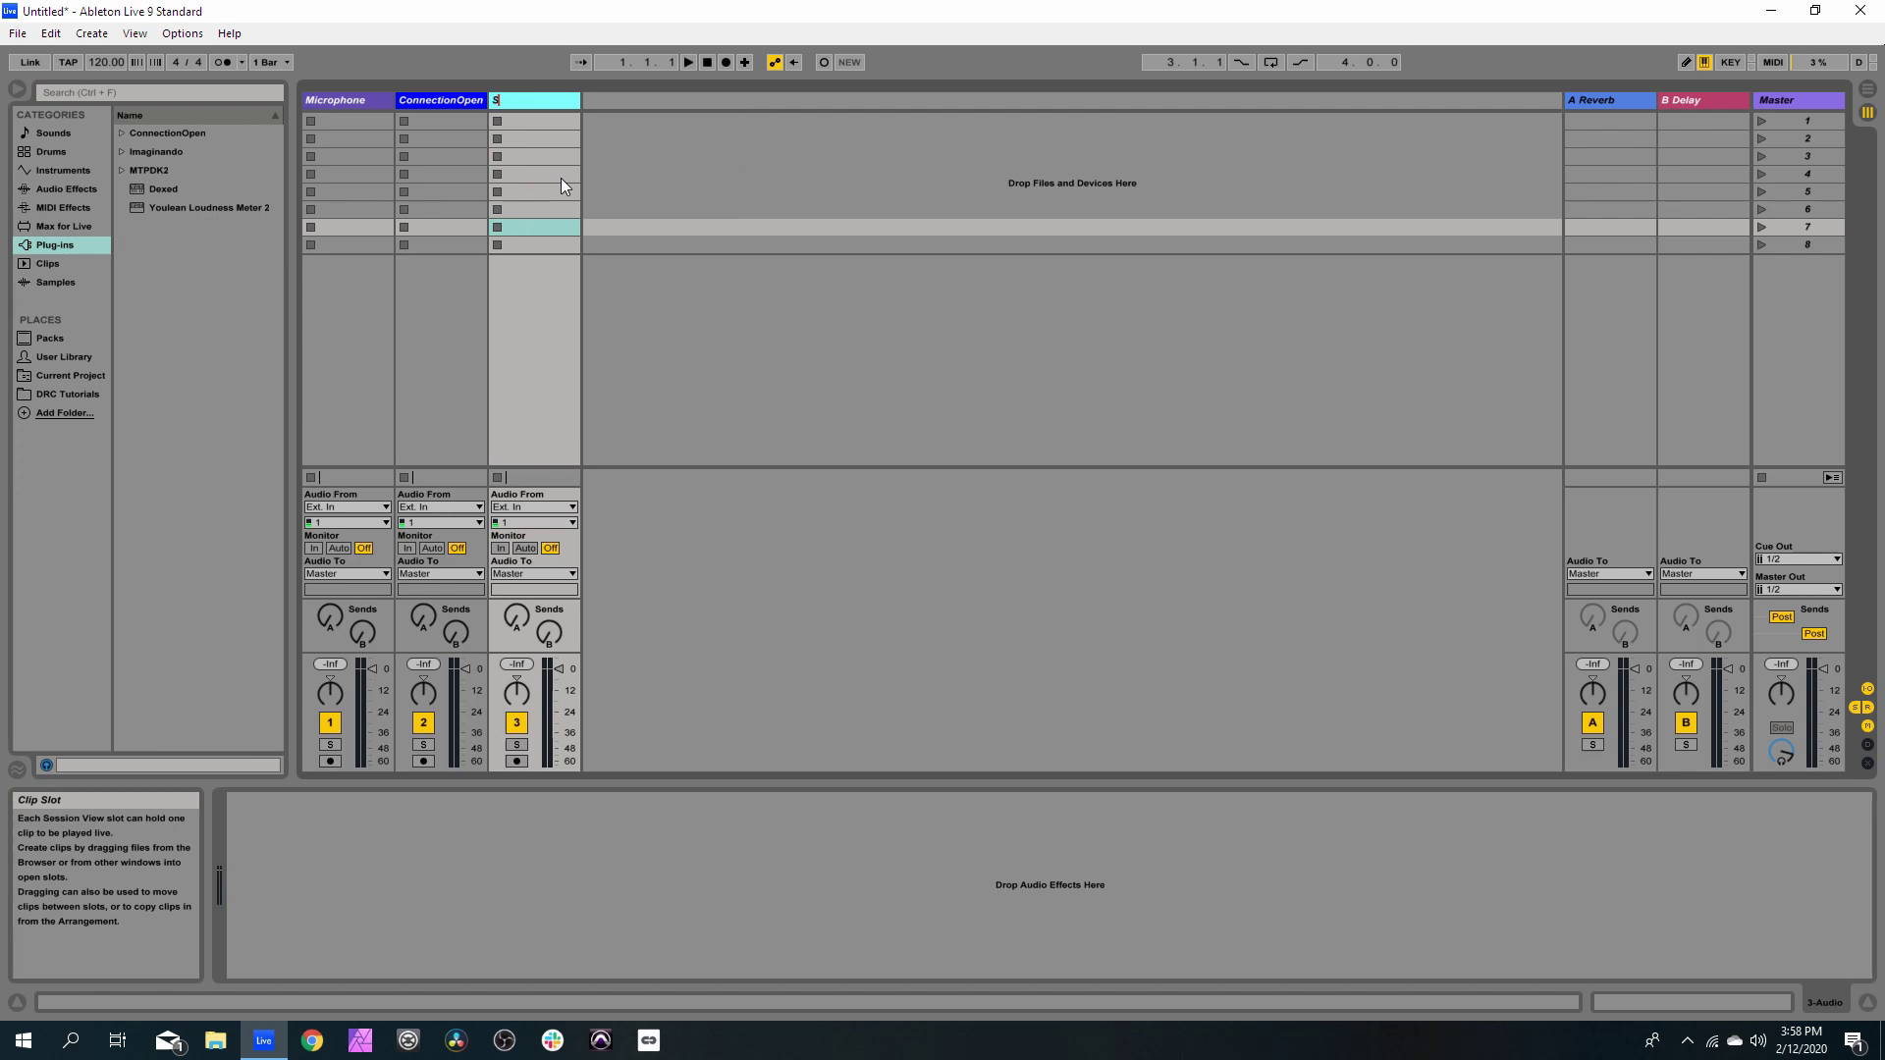
pyautogui.write('ession Audio')
pyautogui.press('Return')
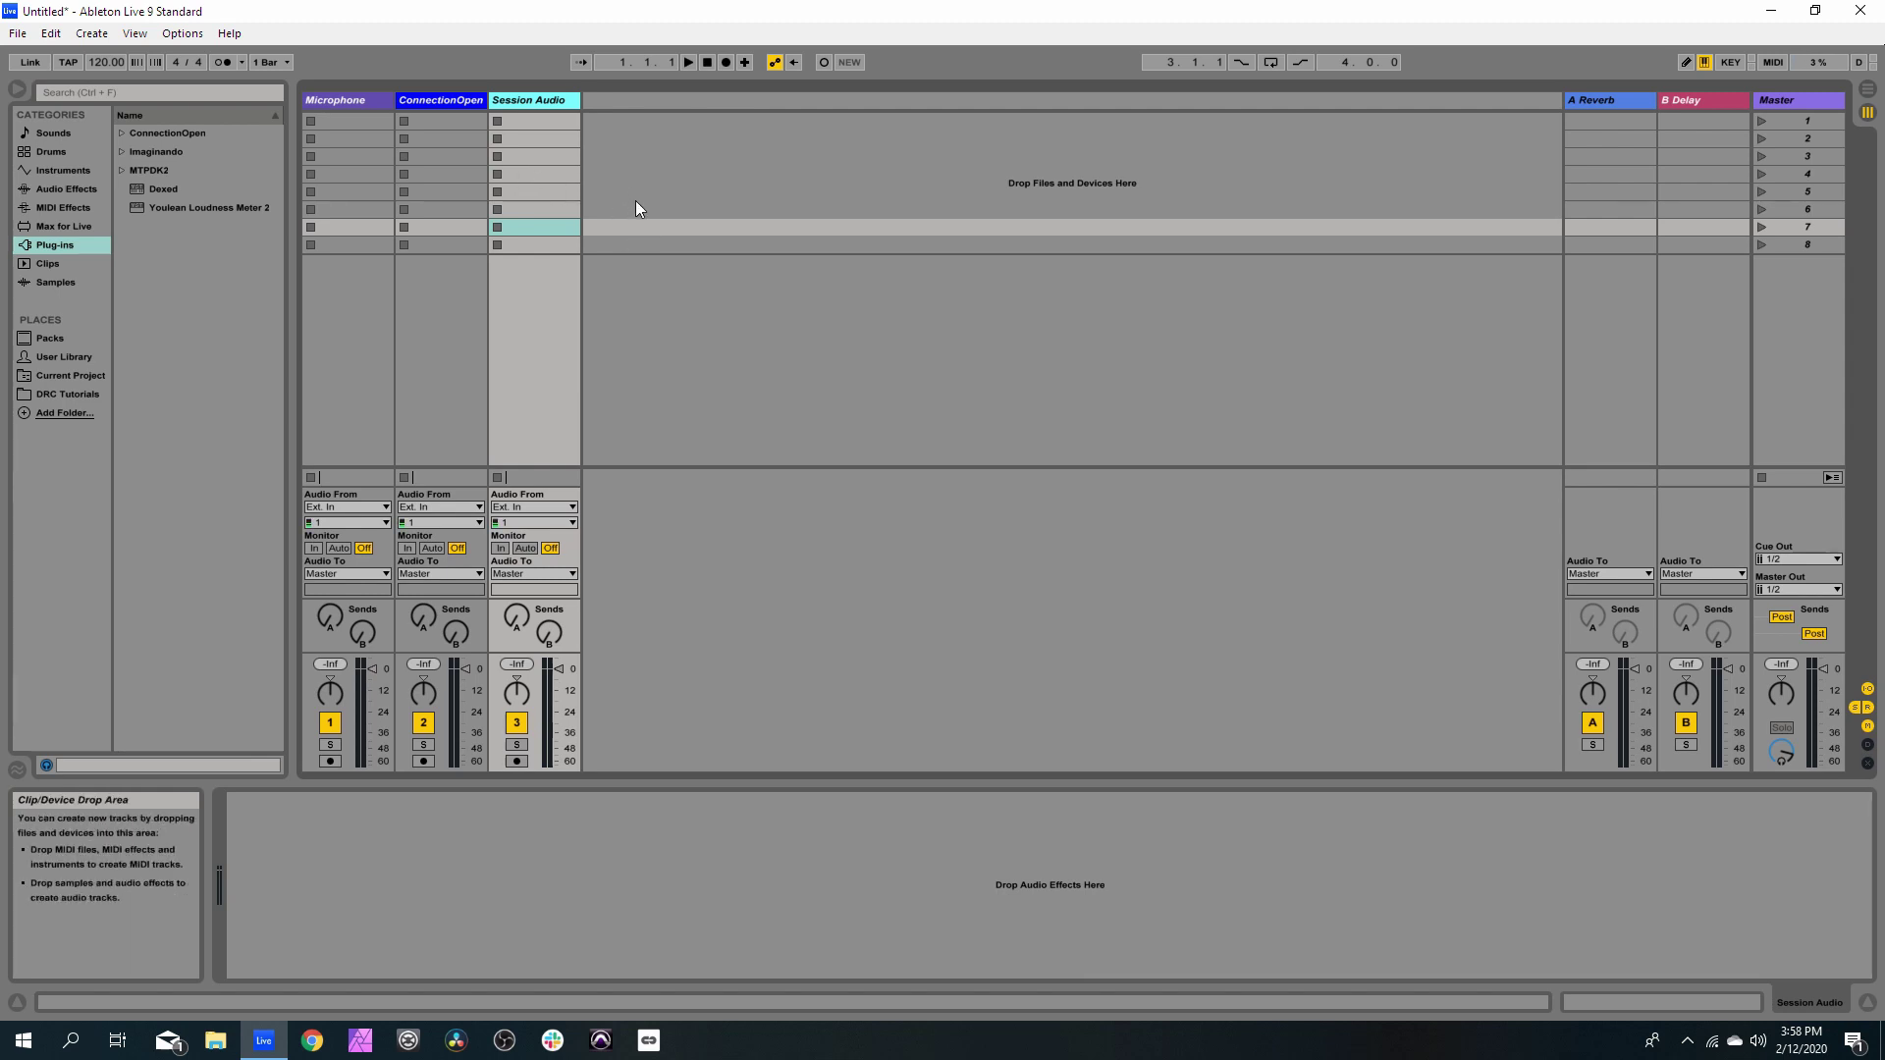
# Put the CO plug-in from the ConnectionOpen folder on the ConnectionOpen track, then close its window
pyautogui.click(120, 133)
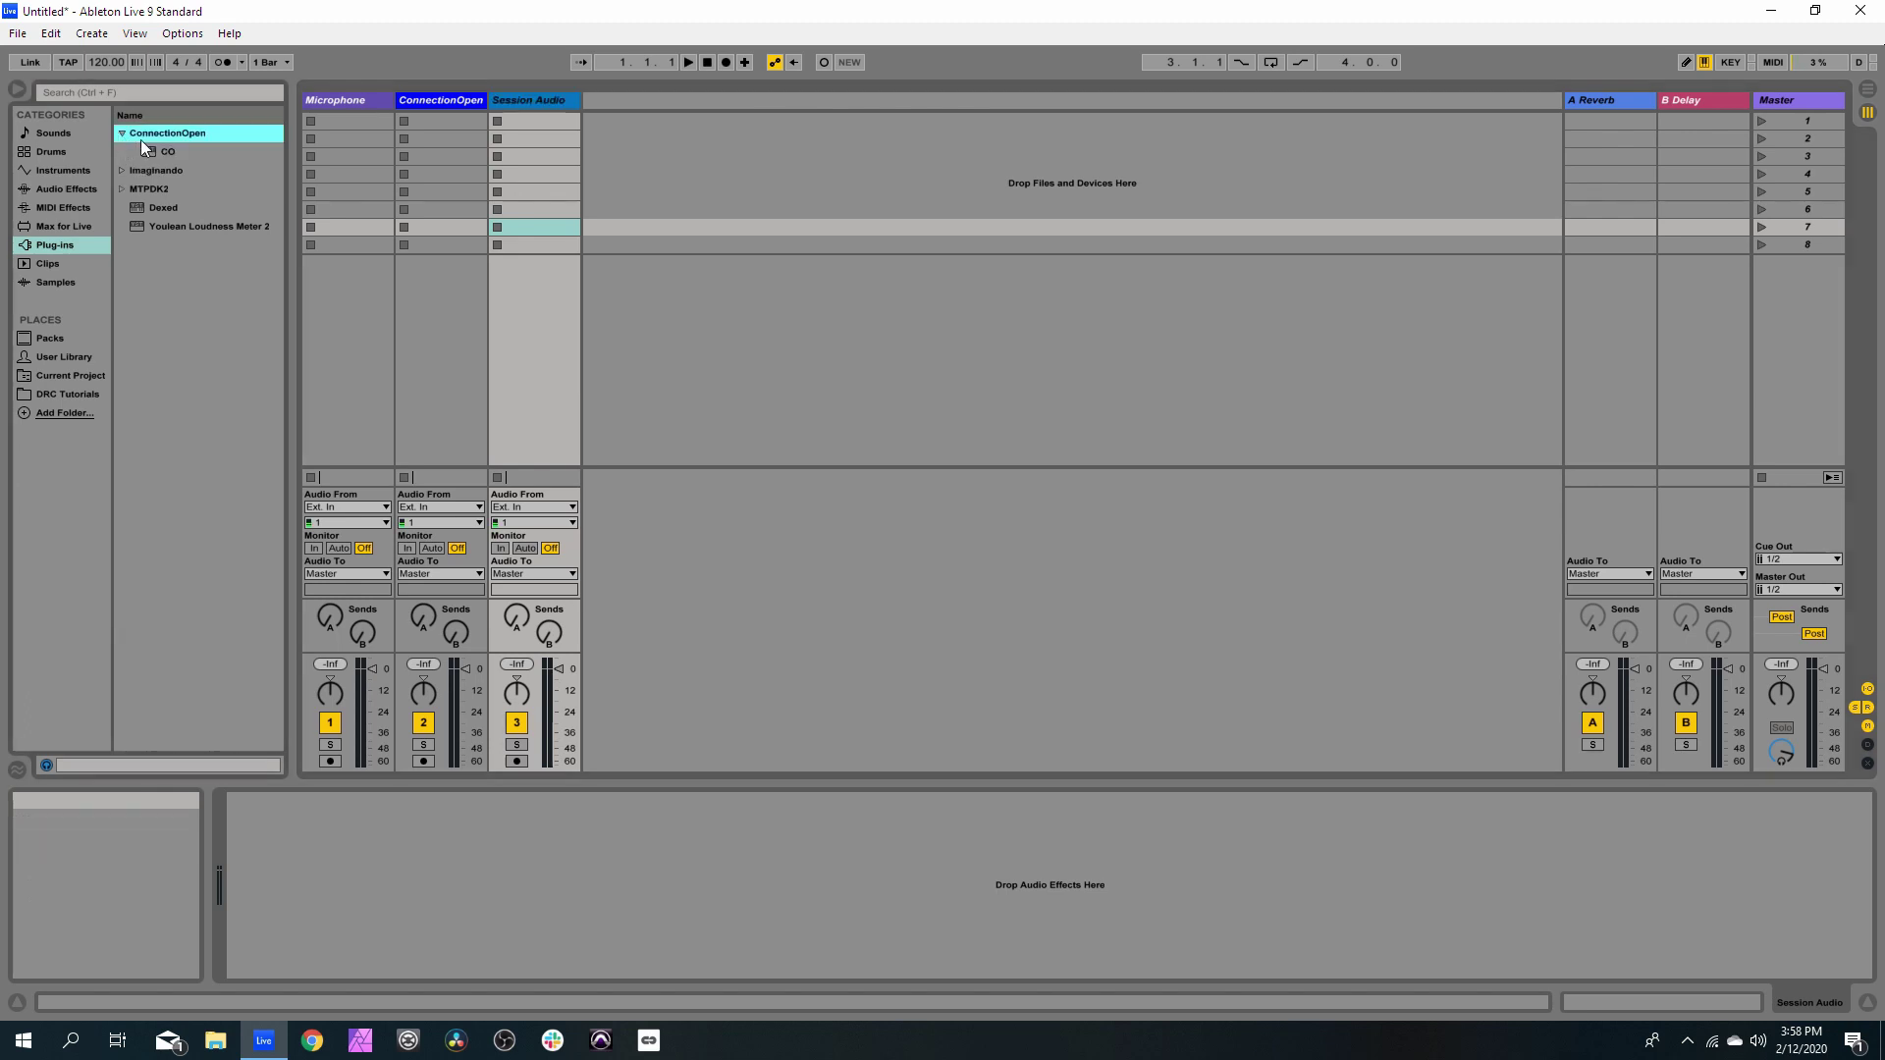
pyautogui.click(149, 150)
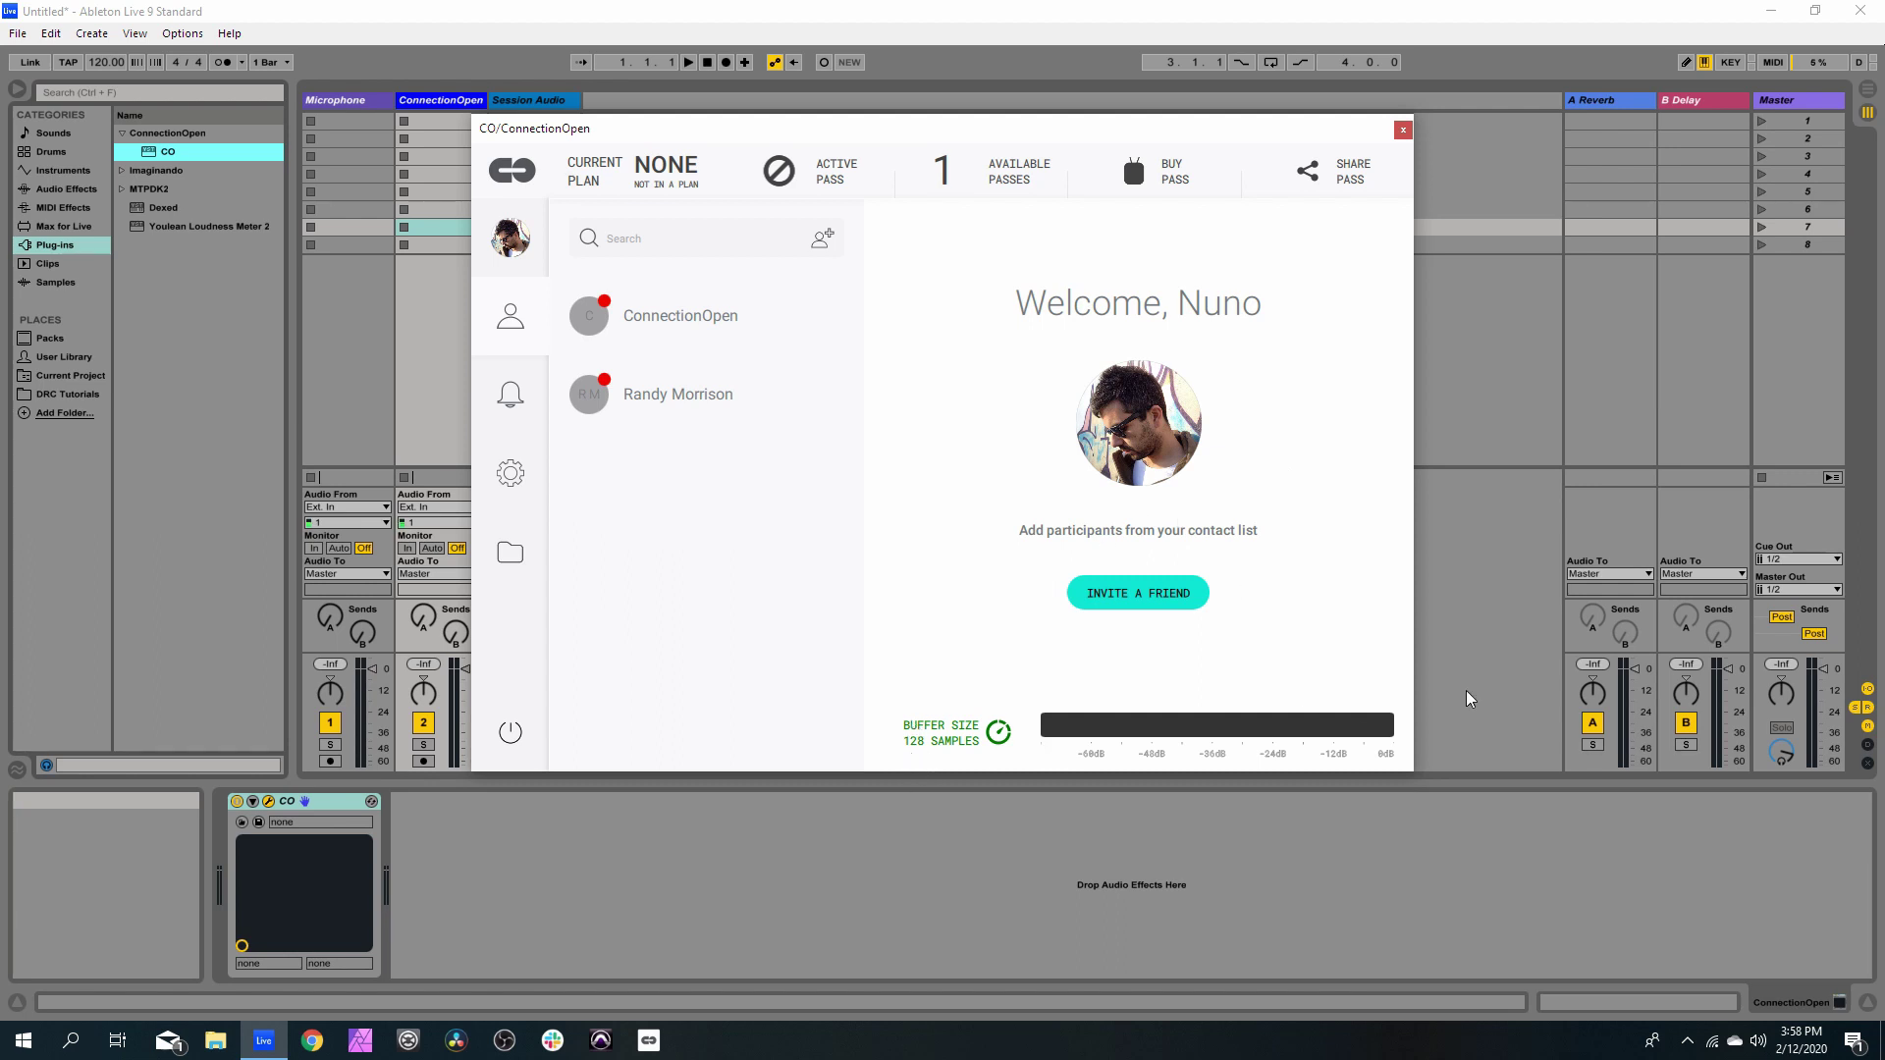
pyautogui.click(1403, 129)
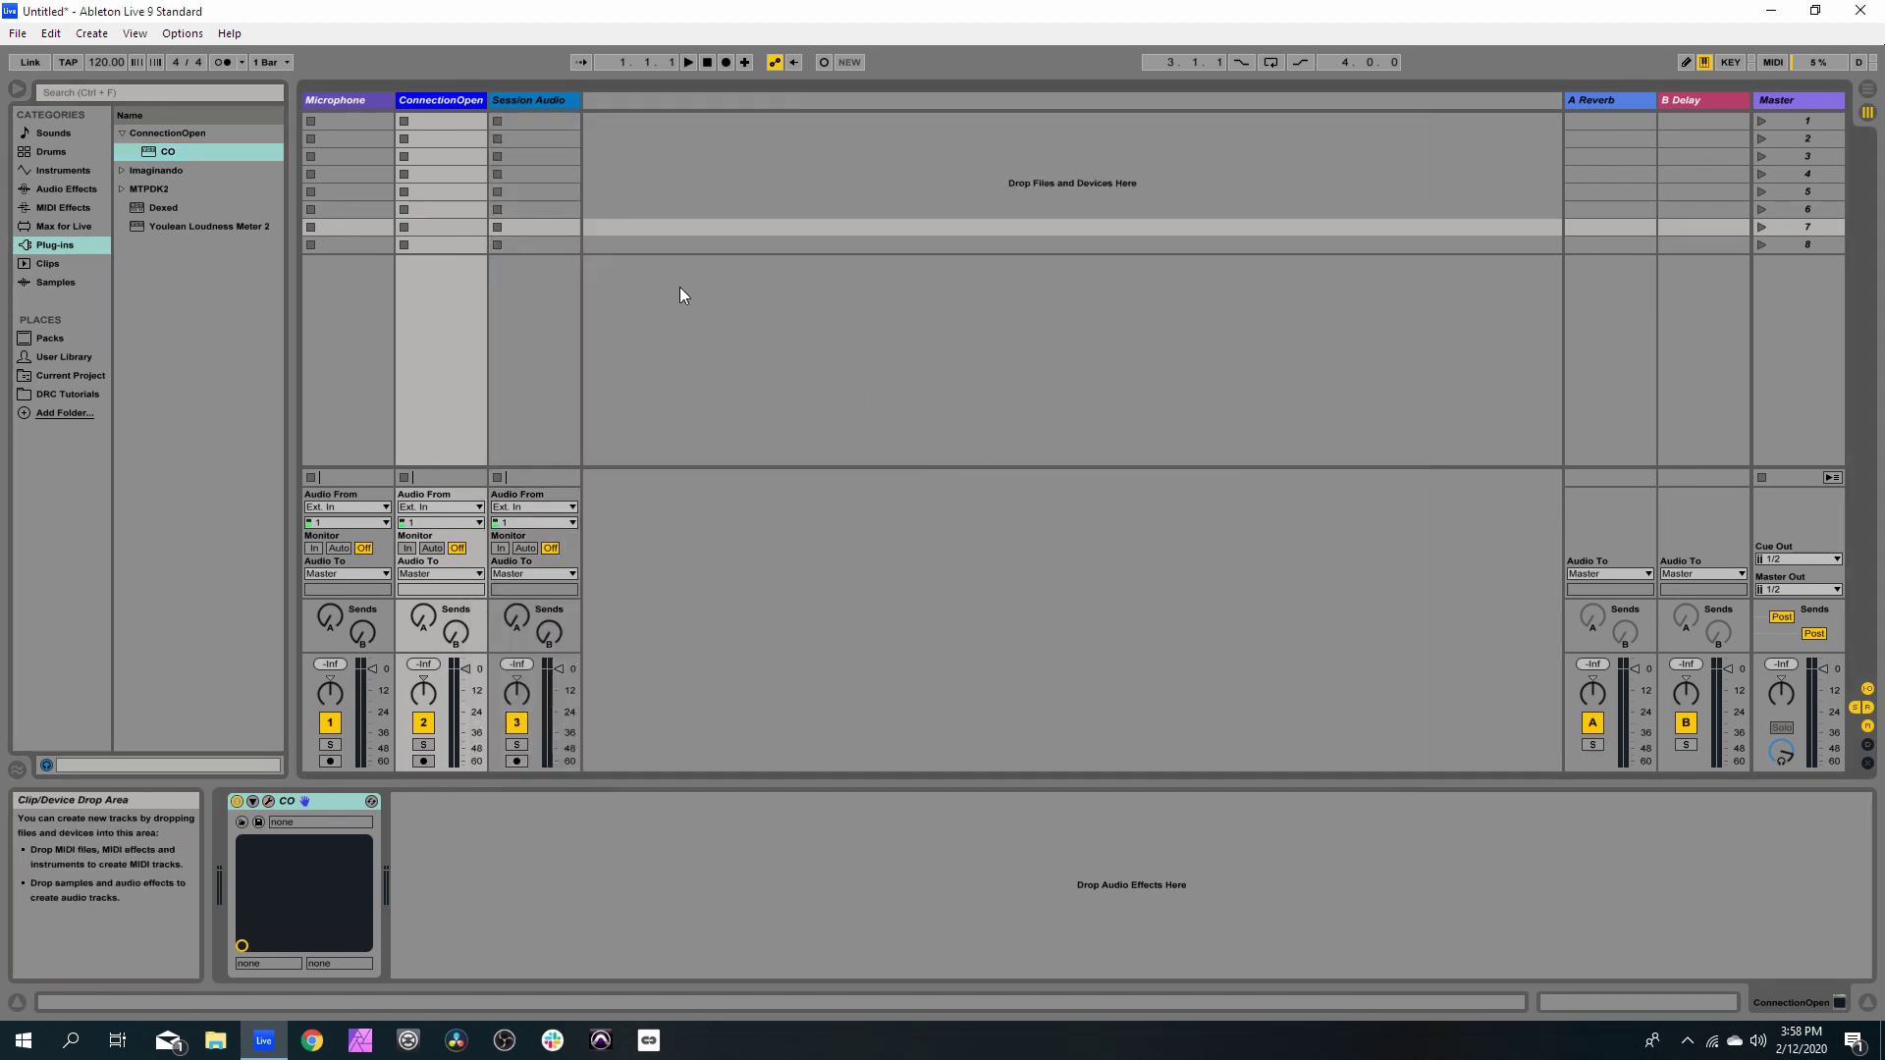
pyautogui.click(50, 34)
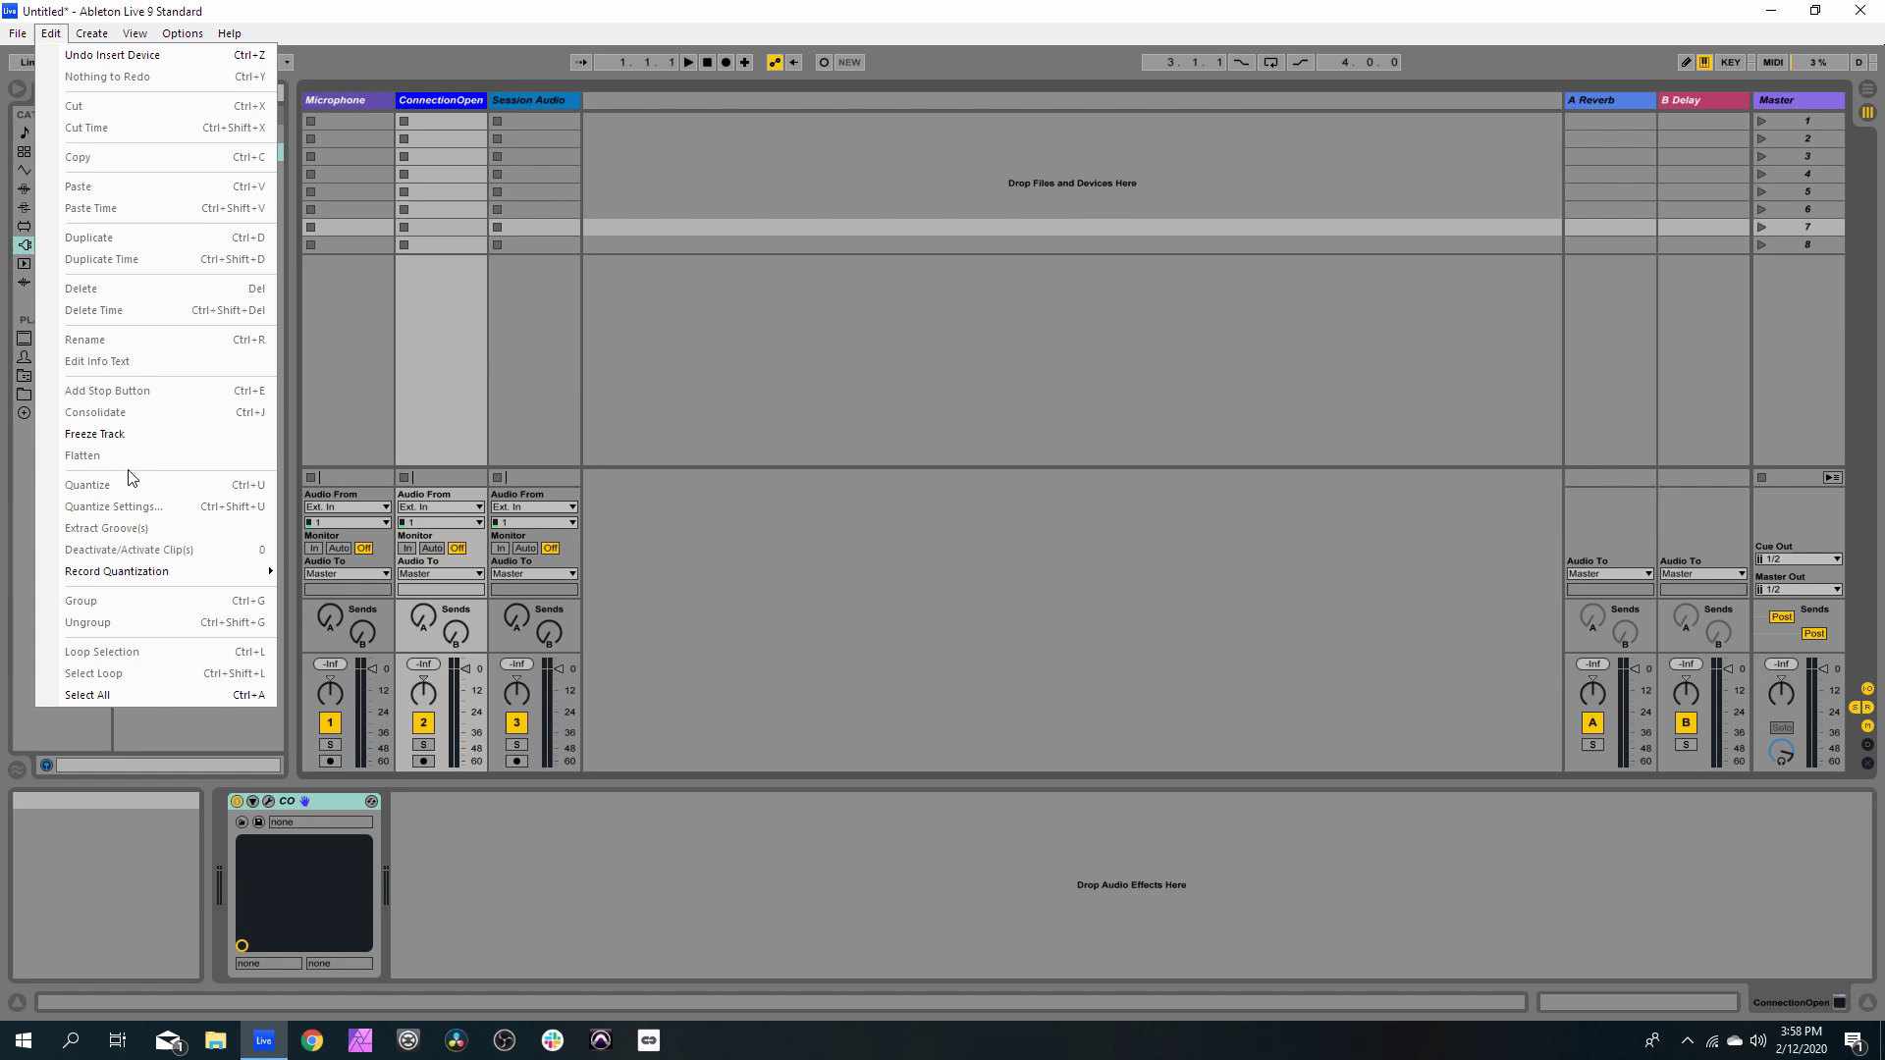
pyautogui.moveTo(182, 33)
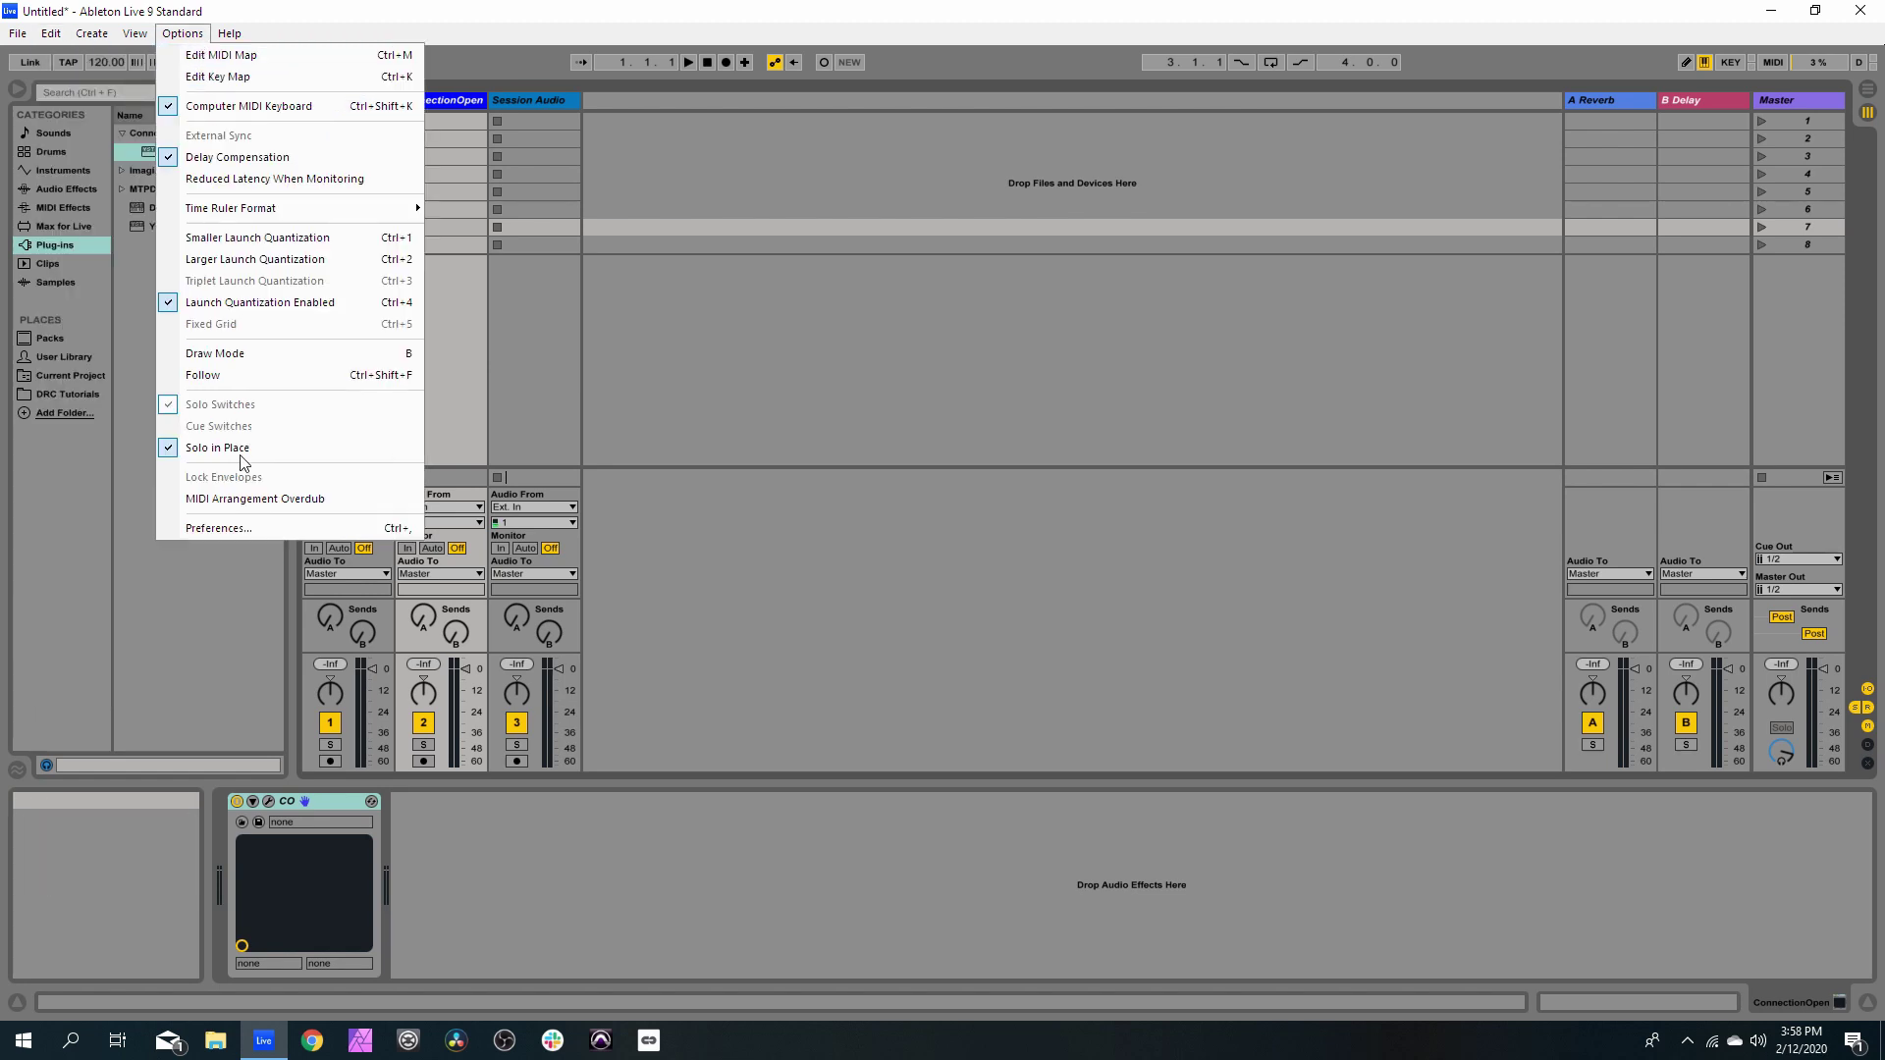
pyautogui.click(247, 528)
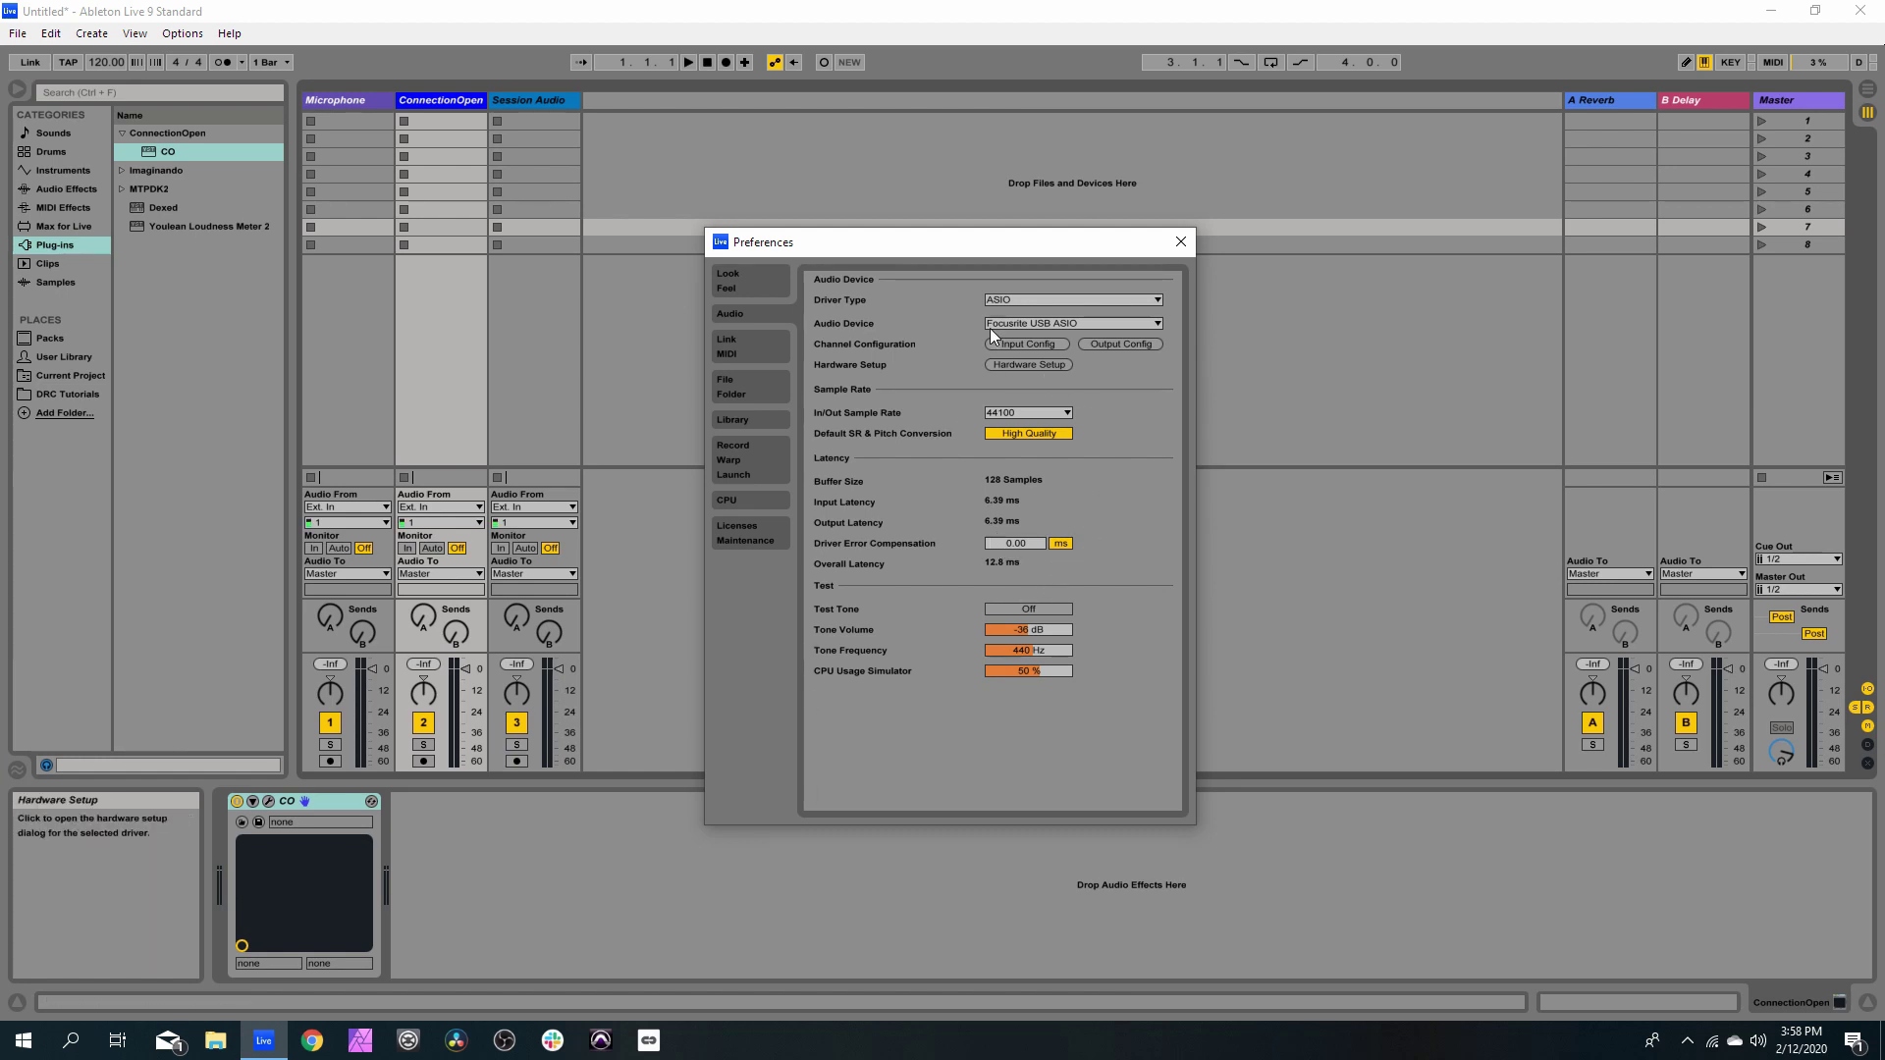
pyautogui.click(1008, 367)
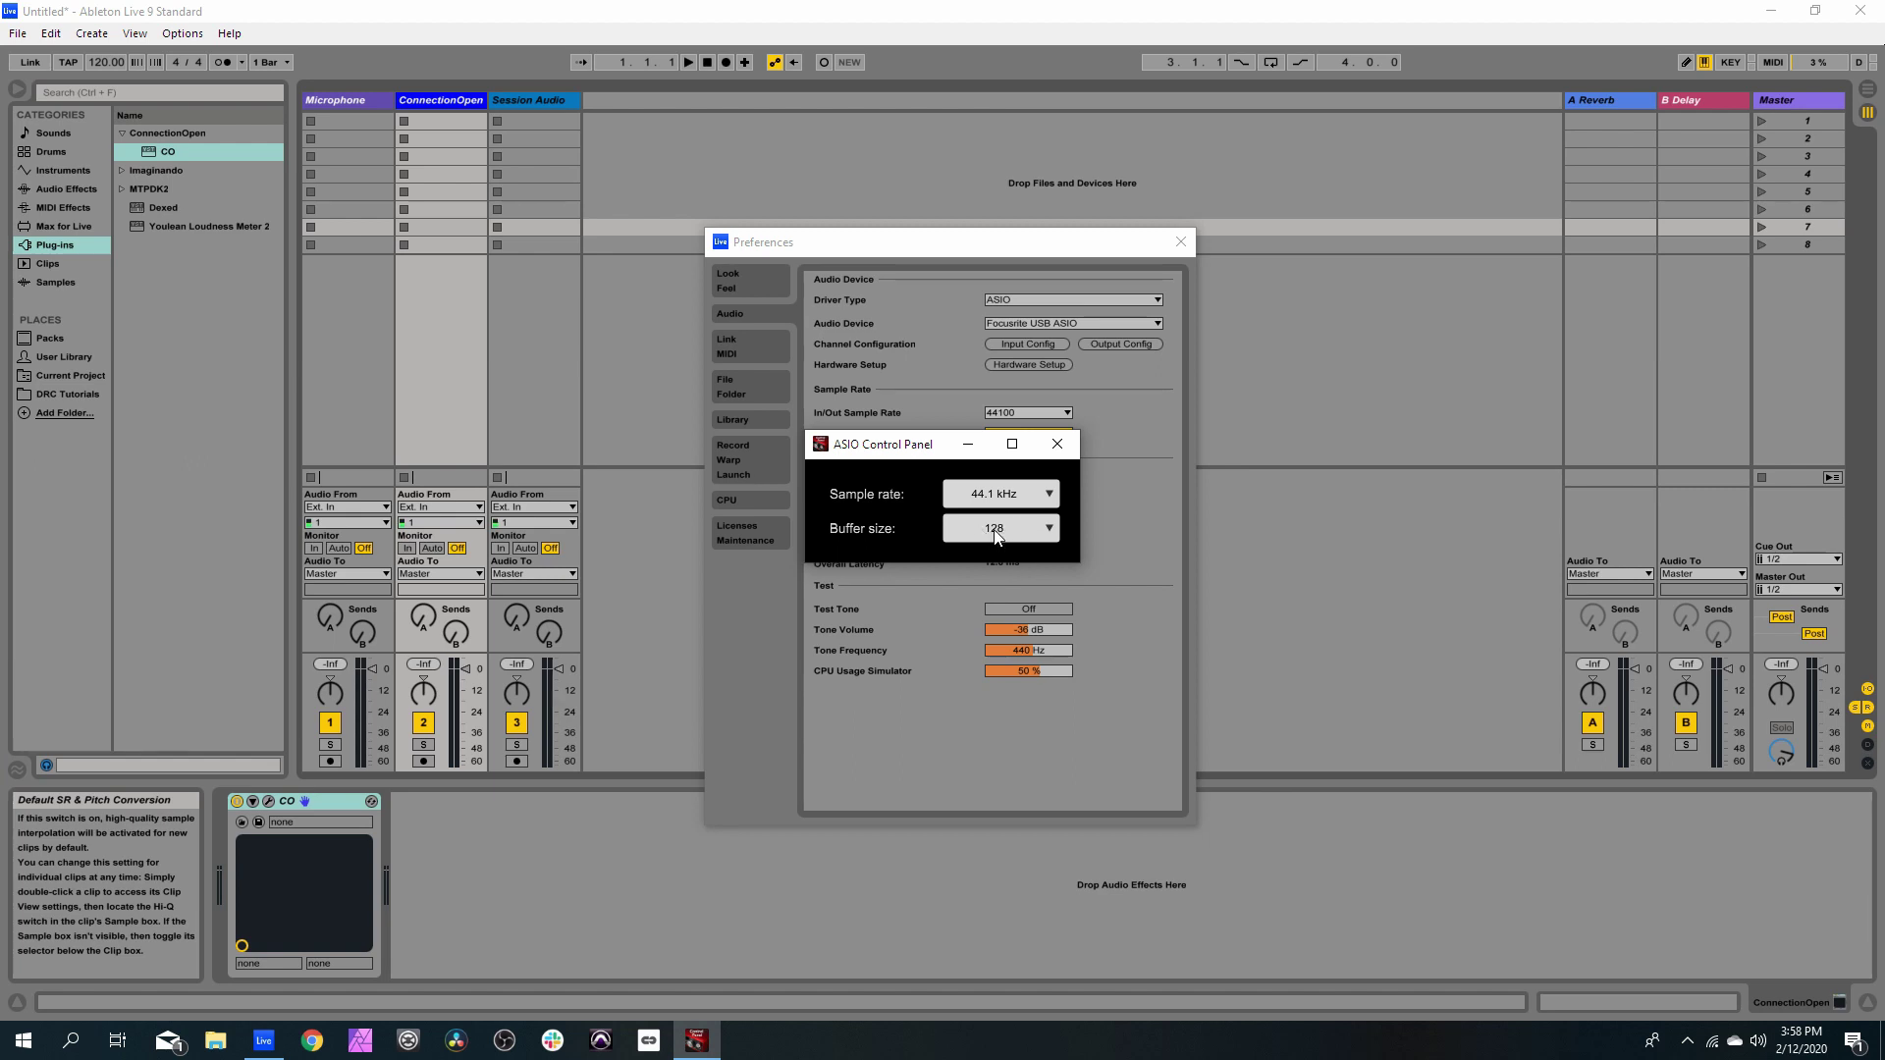
pyautogui.click(1056, 448)
pyautogui.click(1172, 244)
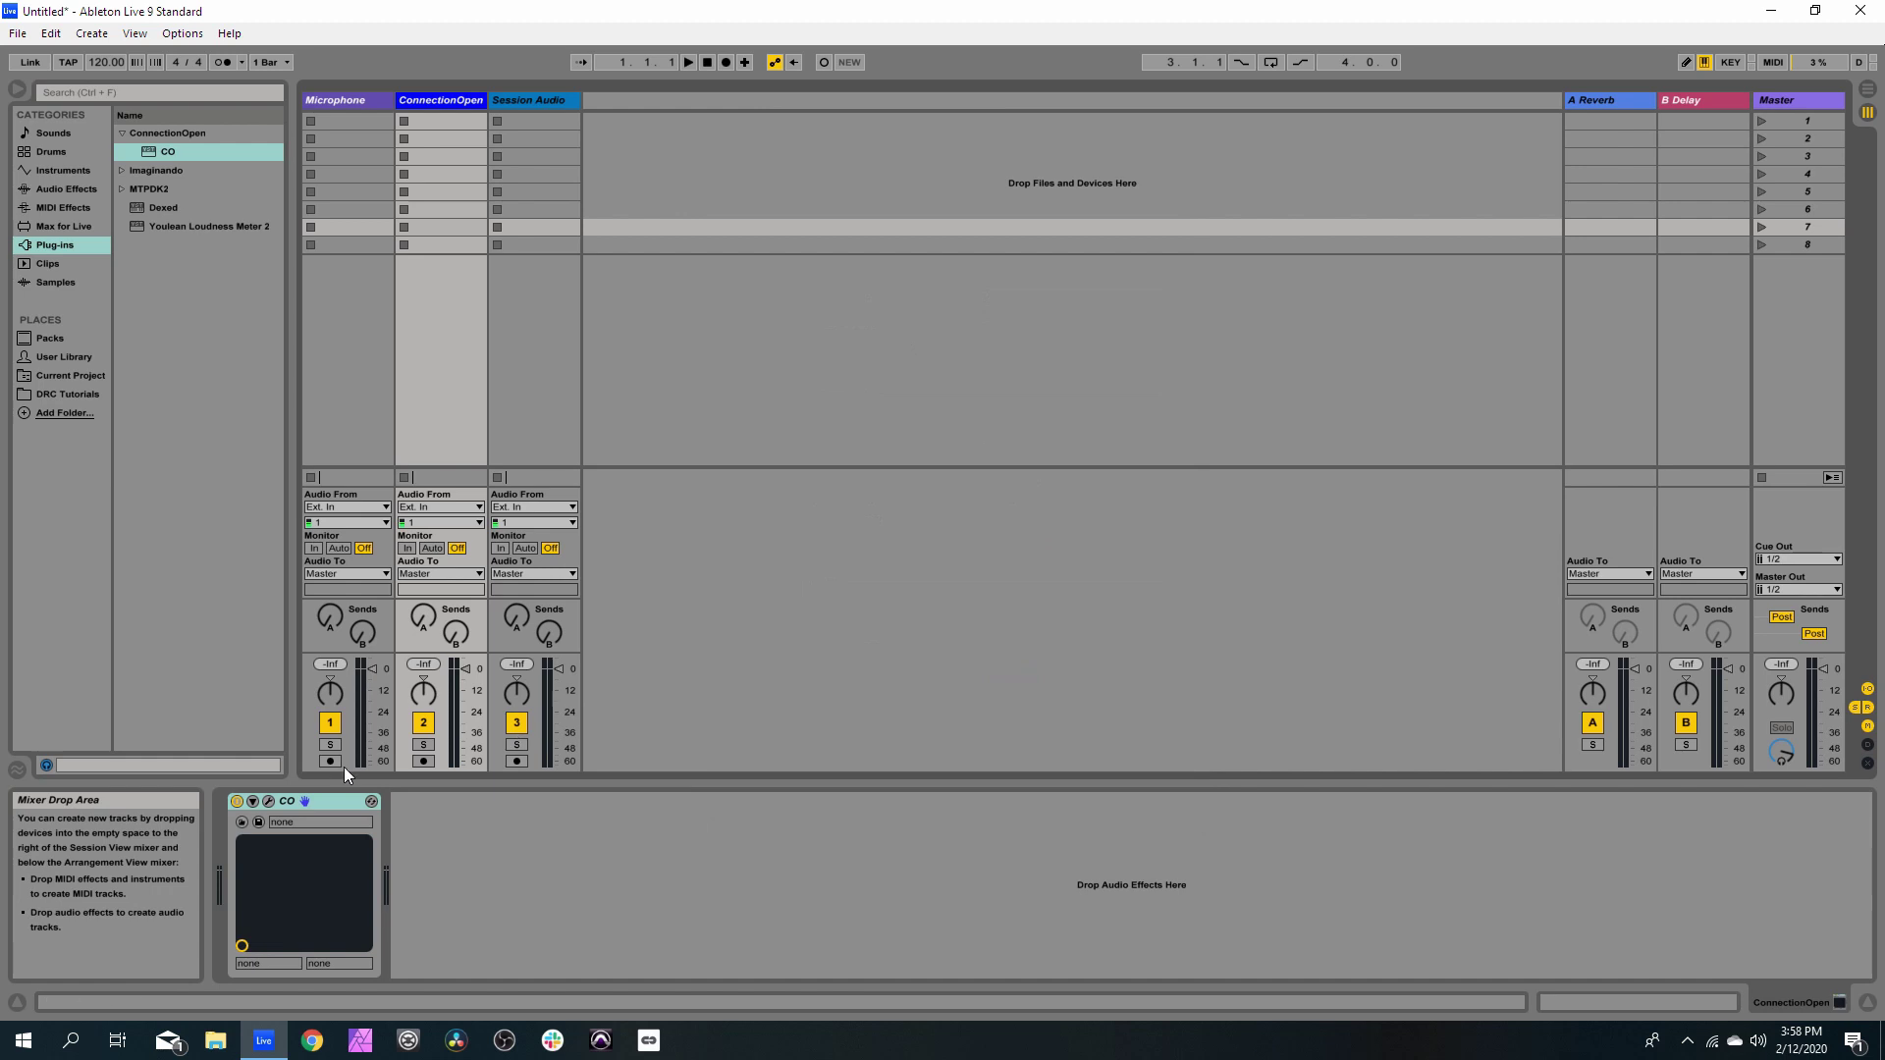
pyautogui.click(267, 801)
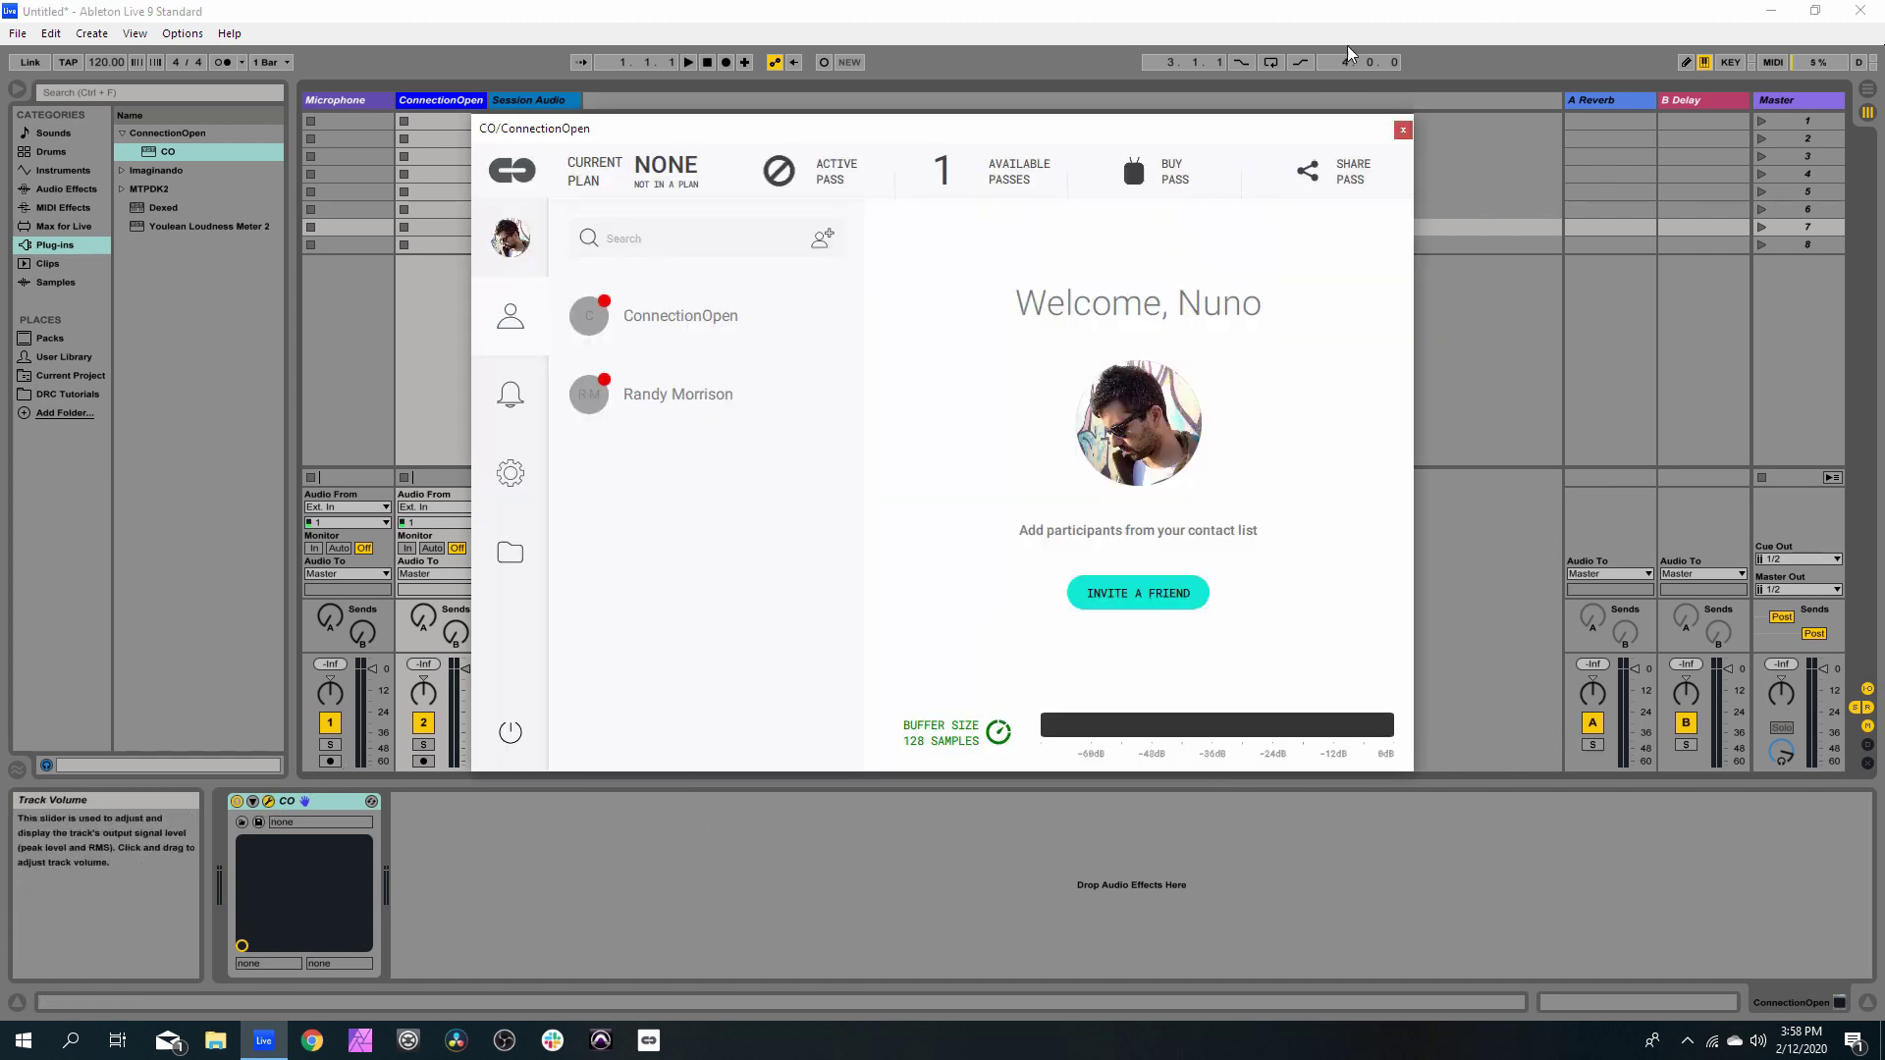
pyautogui.click(1403, 130)
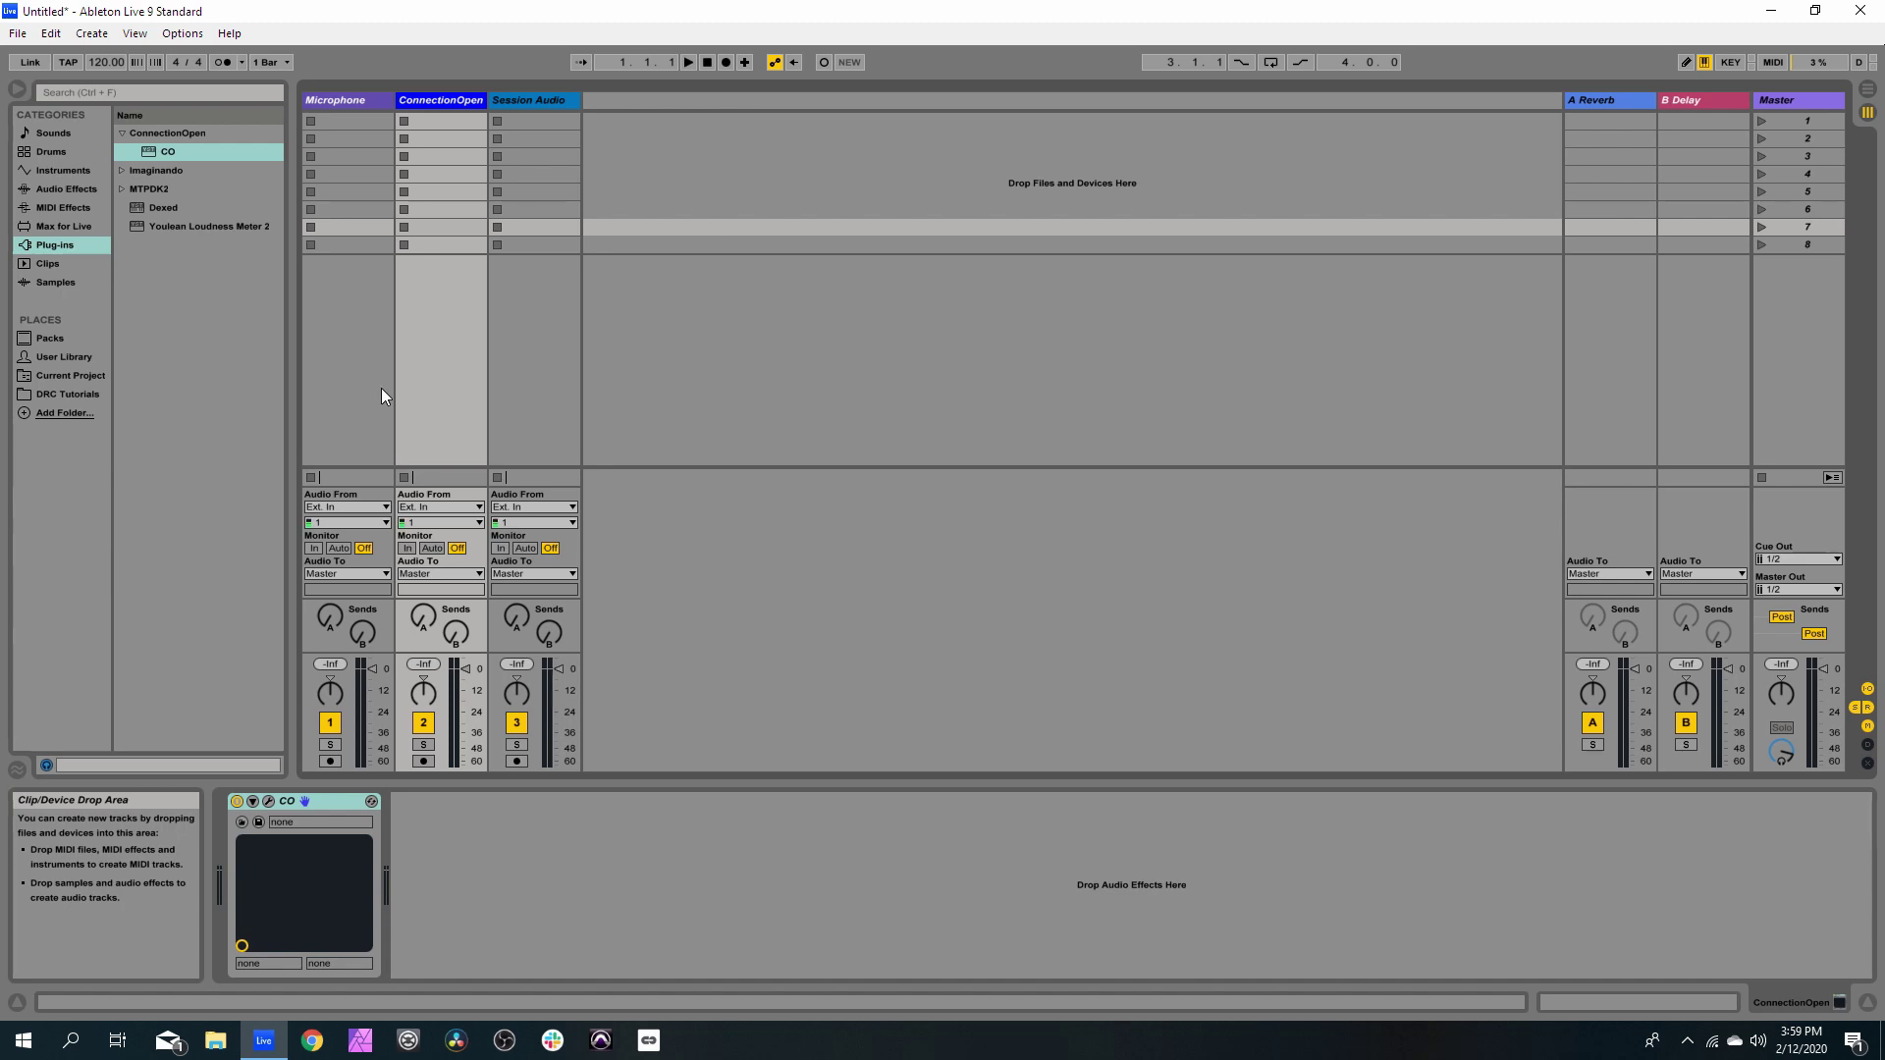
# Feed ConnectionOpen from the Microphone track and Session Audio from ConnectionOpen, post mixer
pyautogui.click(427, 508)
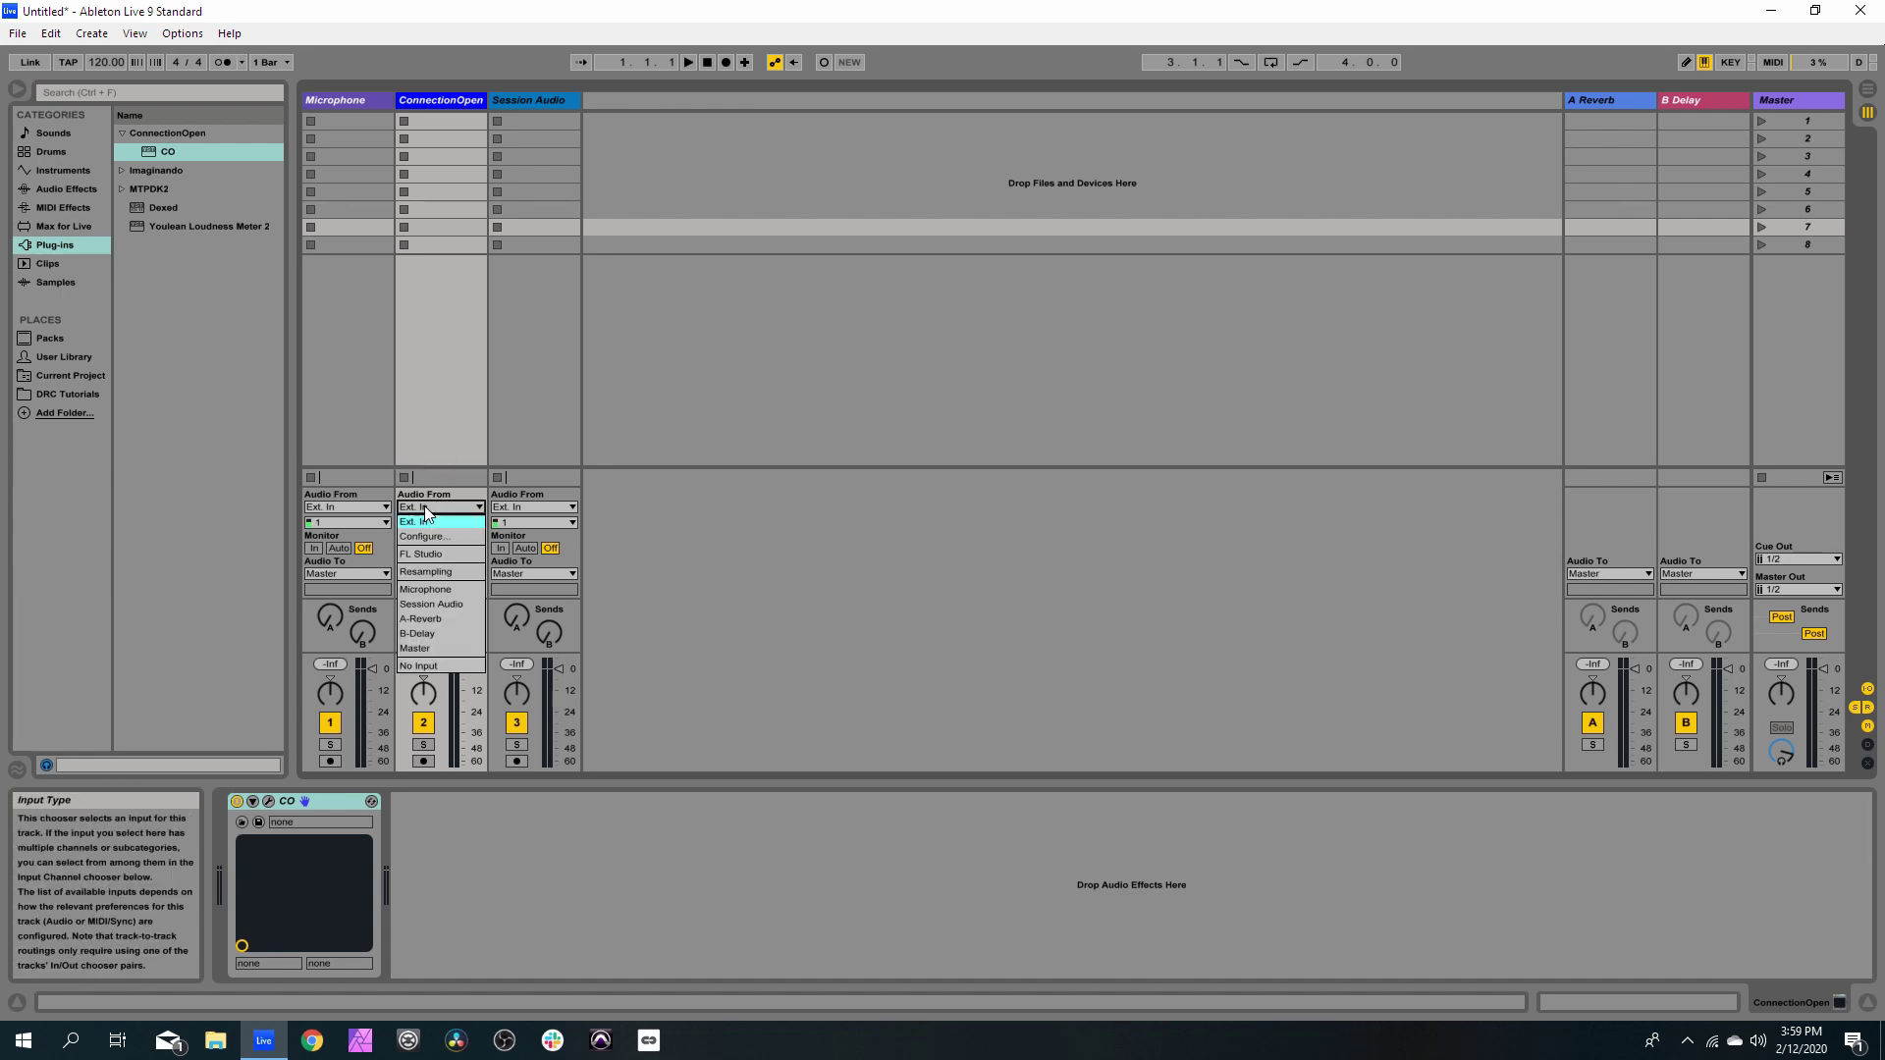
pyautogui.click(444, 589)
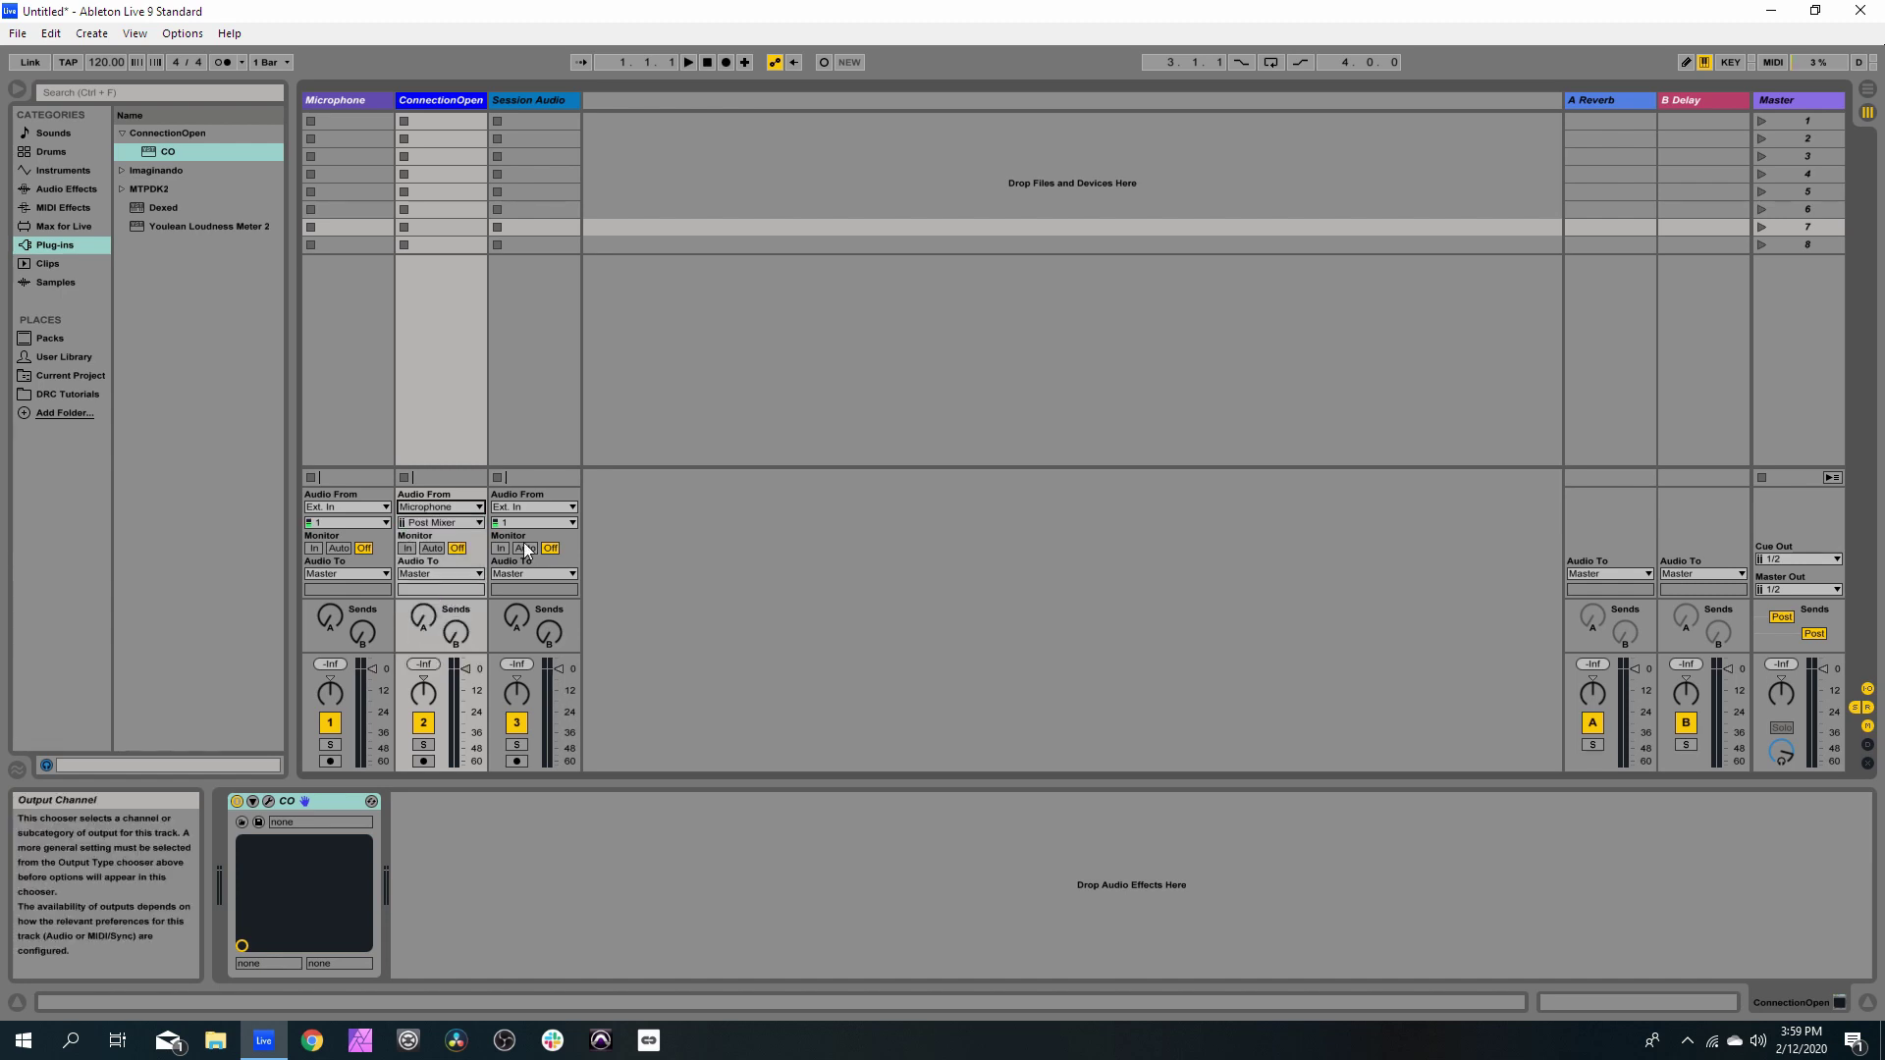
pyautogui.click(538, 361)
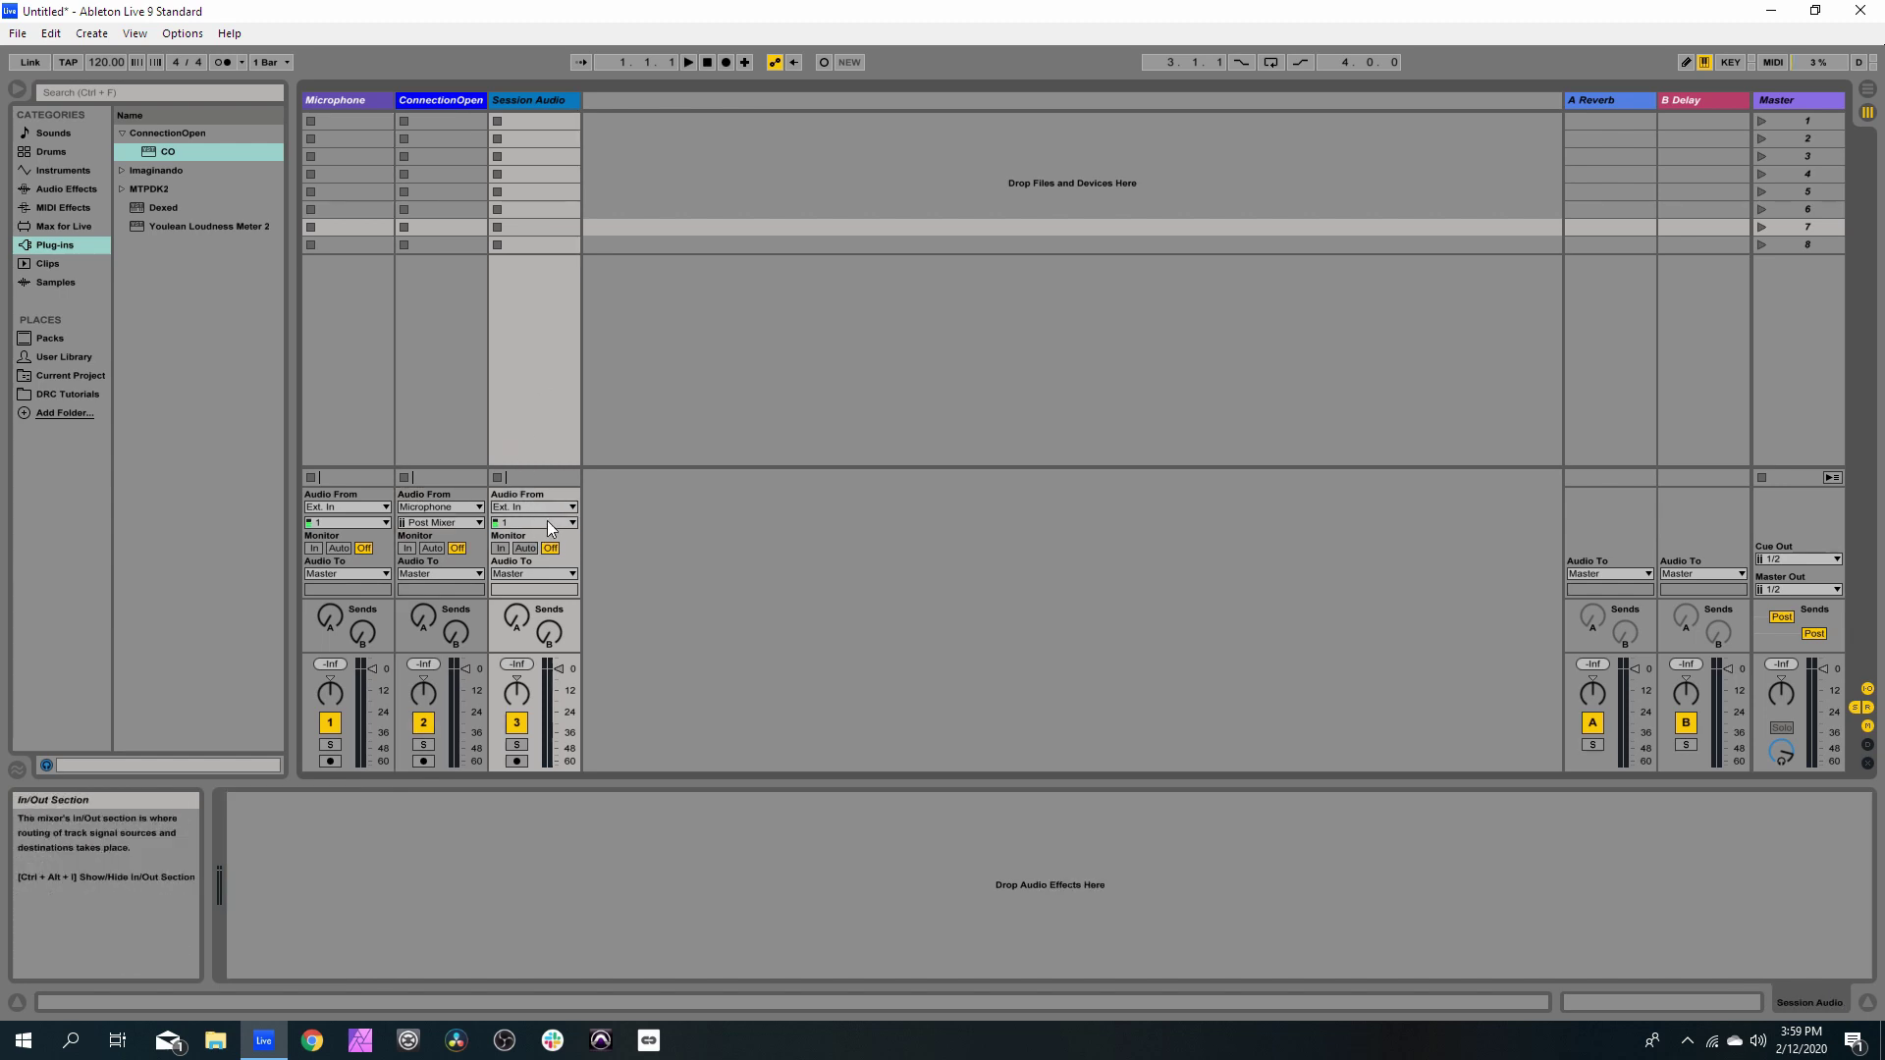
pyautogui.click(546, 506)
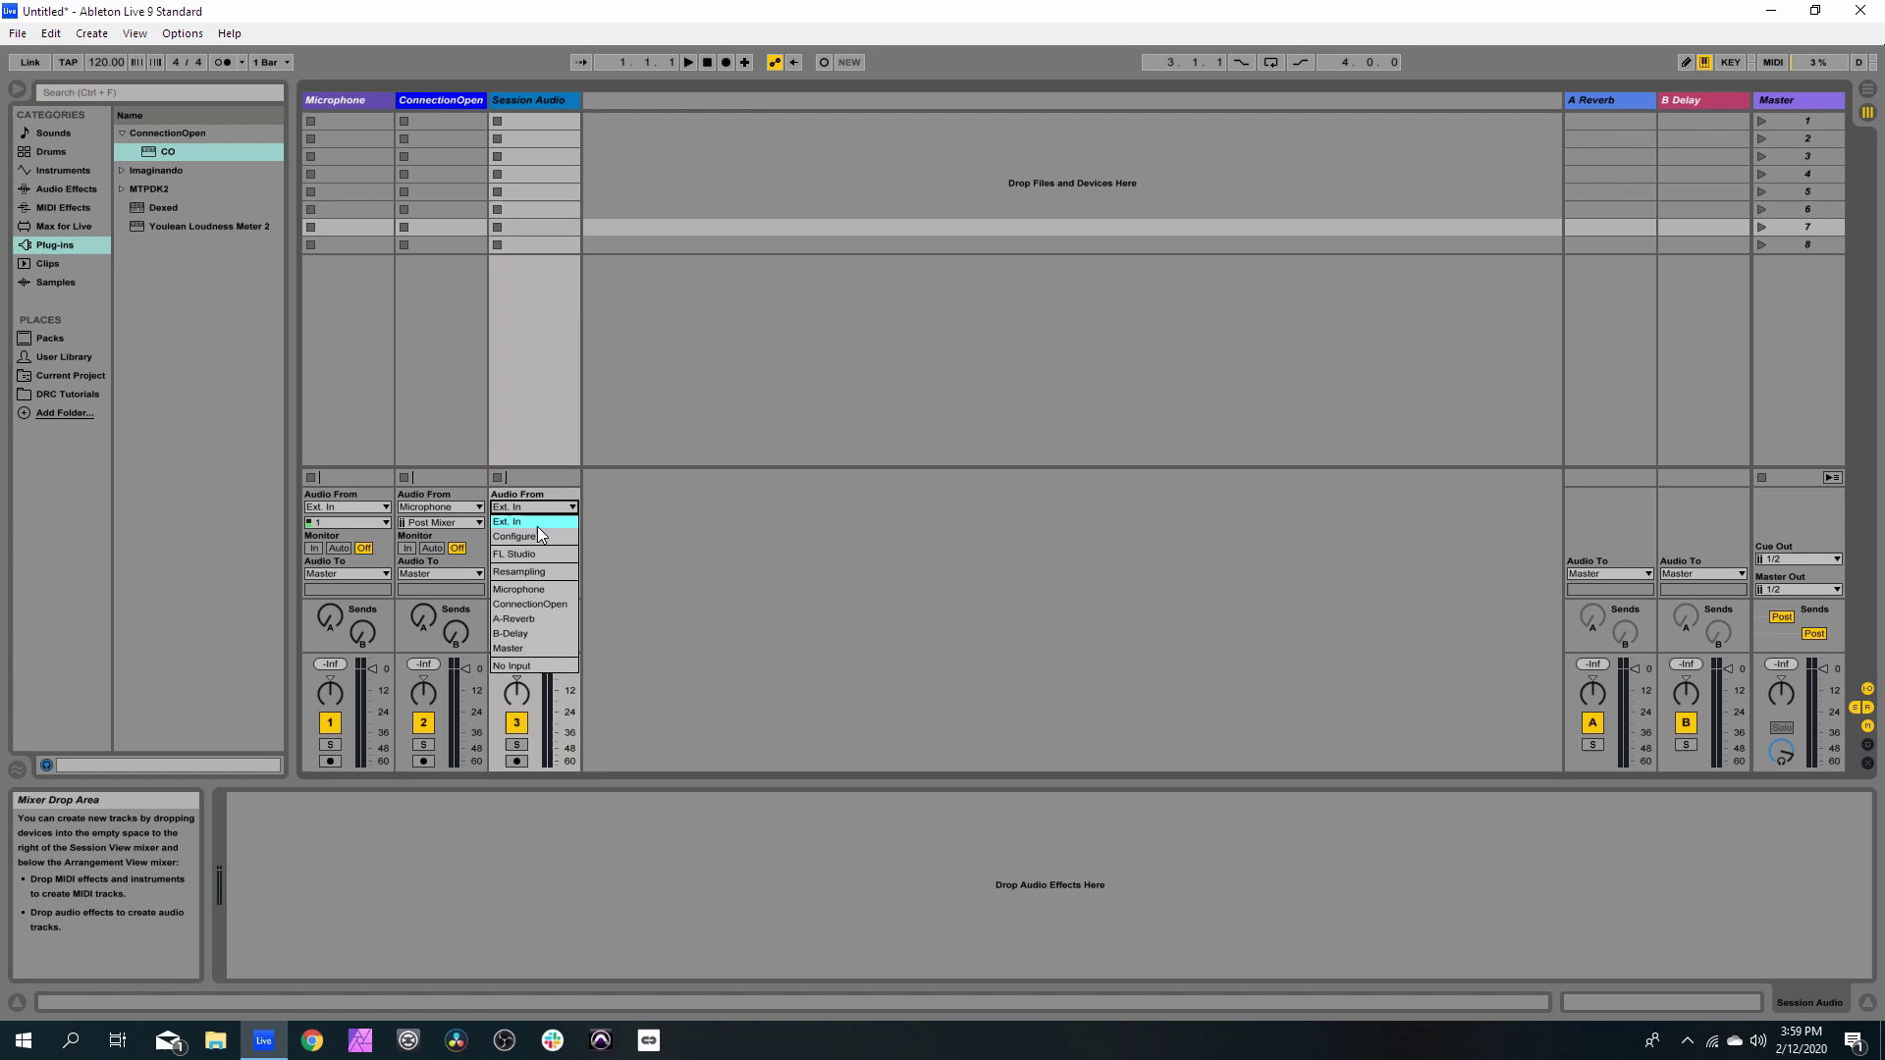
pyautogui.click(530, 603)
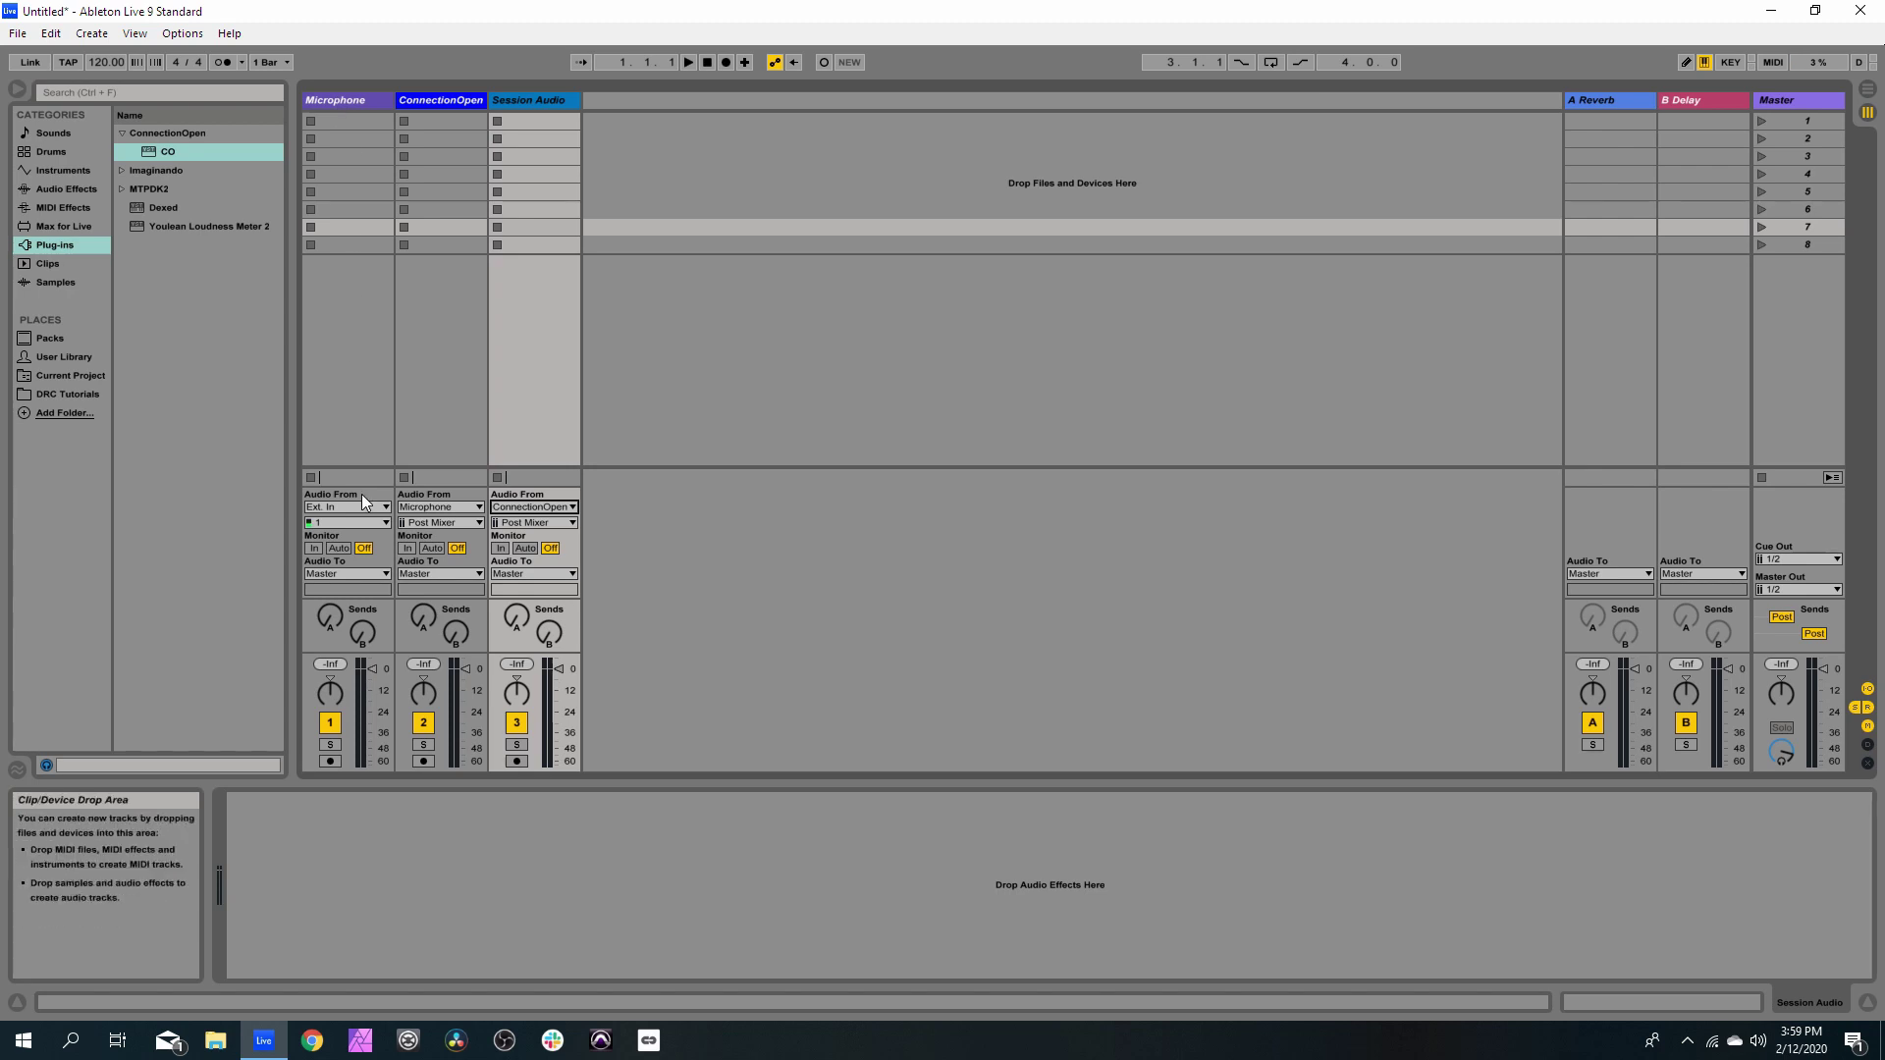
# Arm Microphone with Auto monitoring and set ConnectionOpen's monitoring to In
pyautogui.click(330, 762)
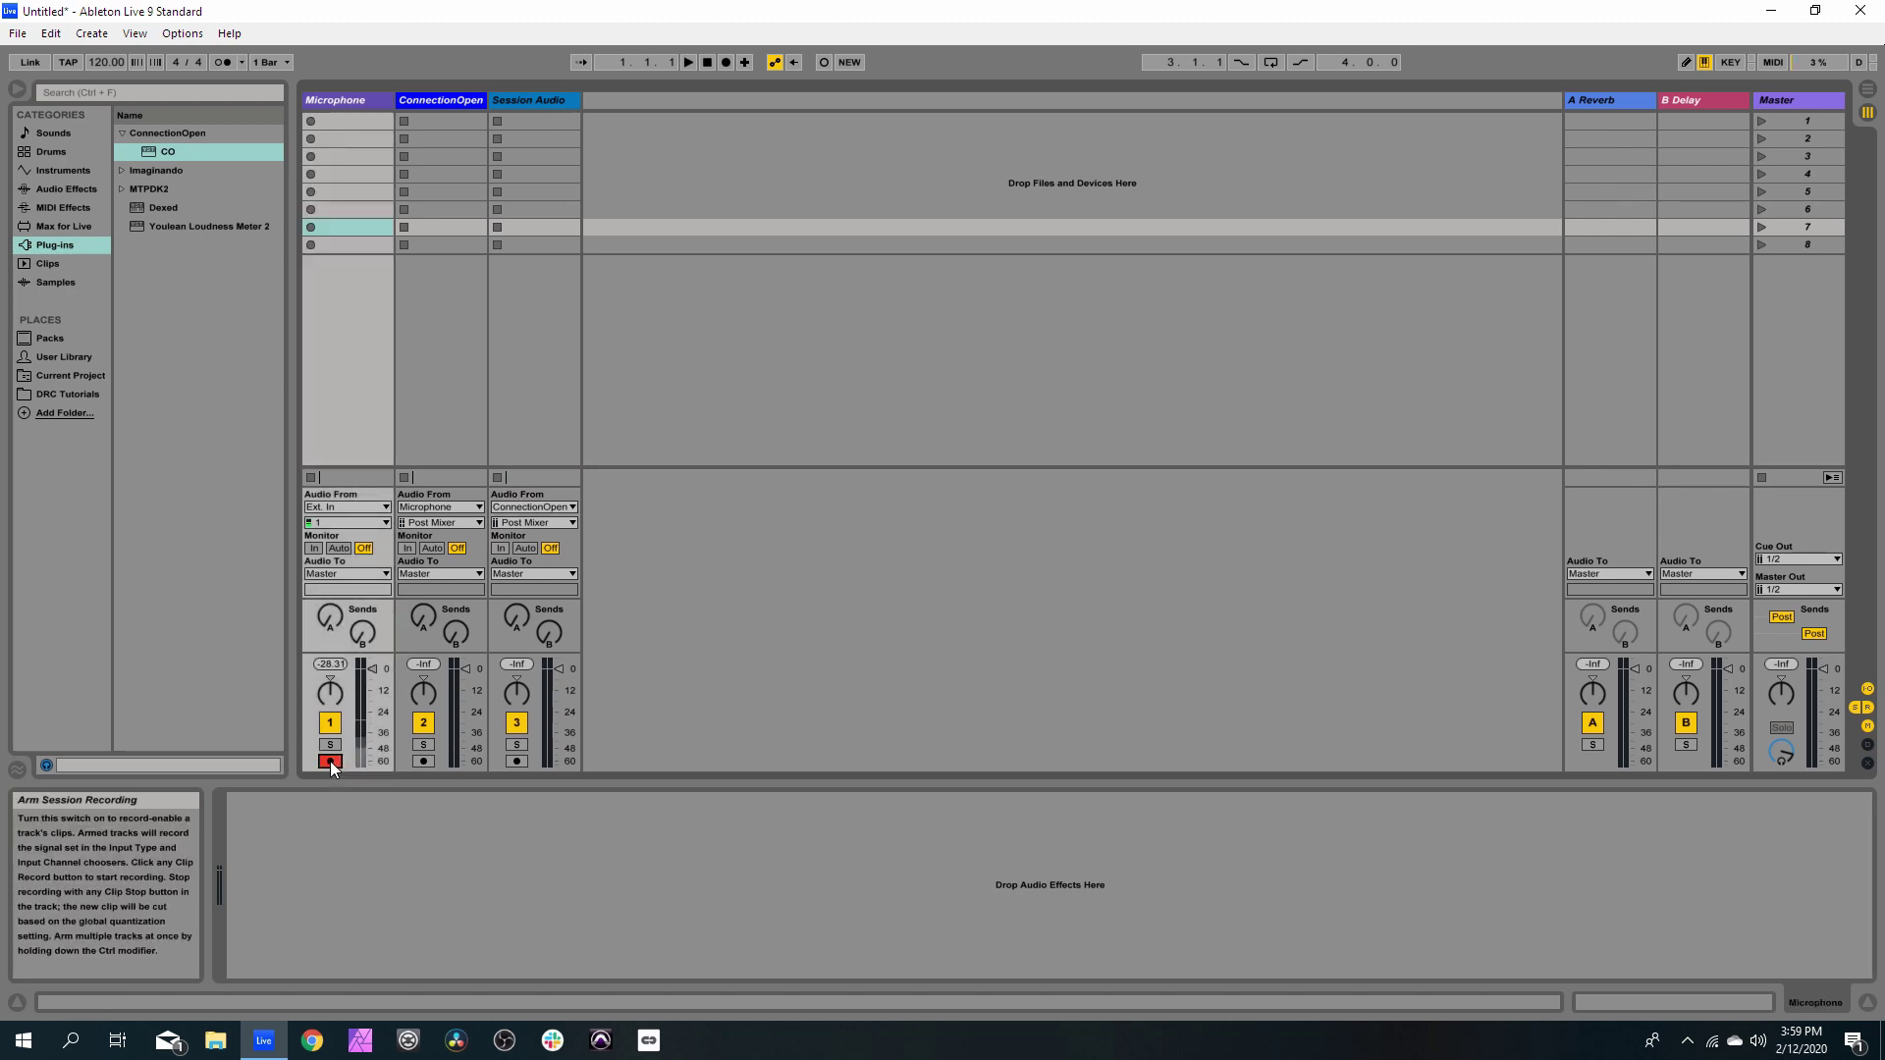
pyautogui.click(339, 548)
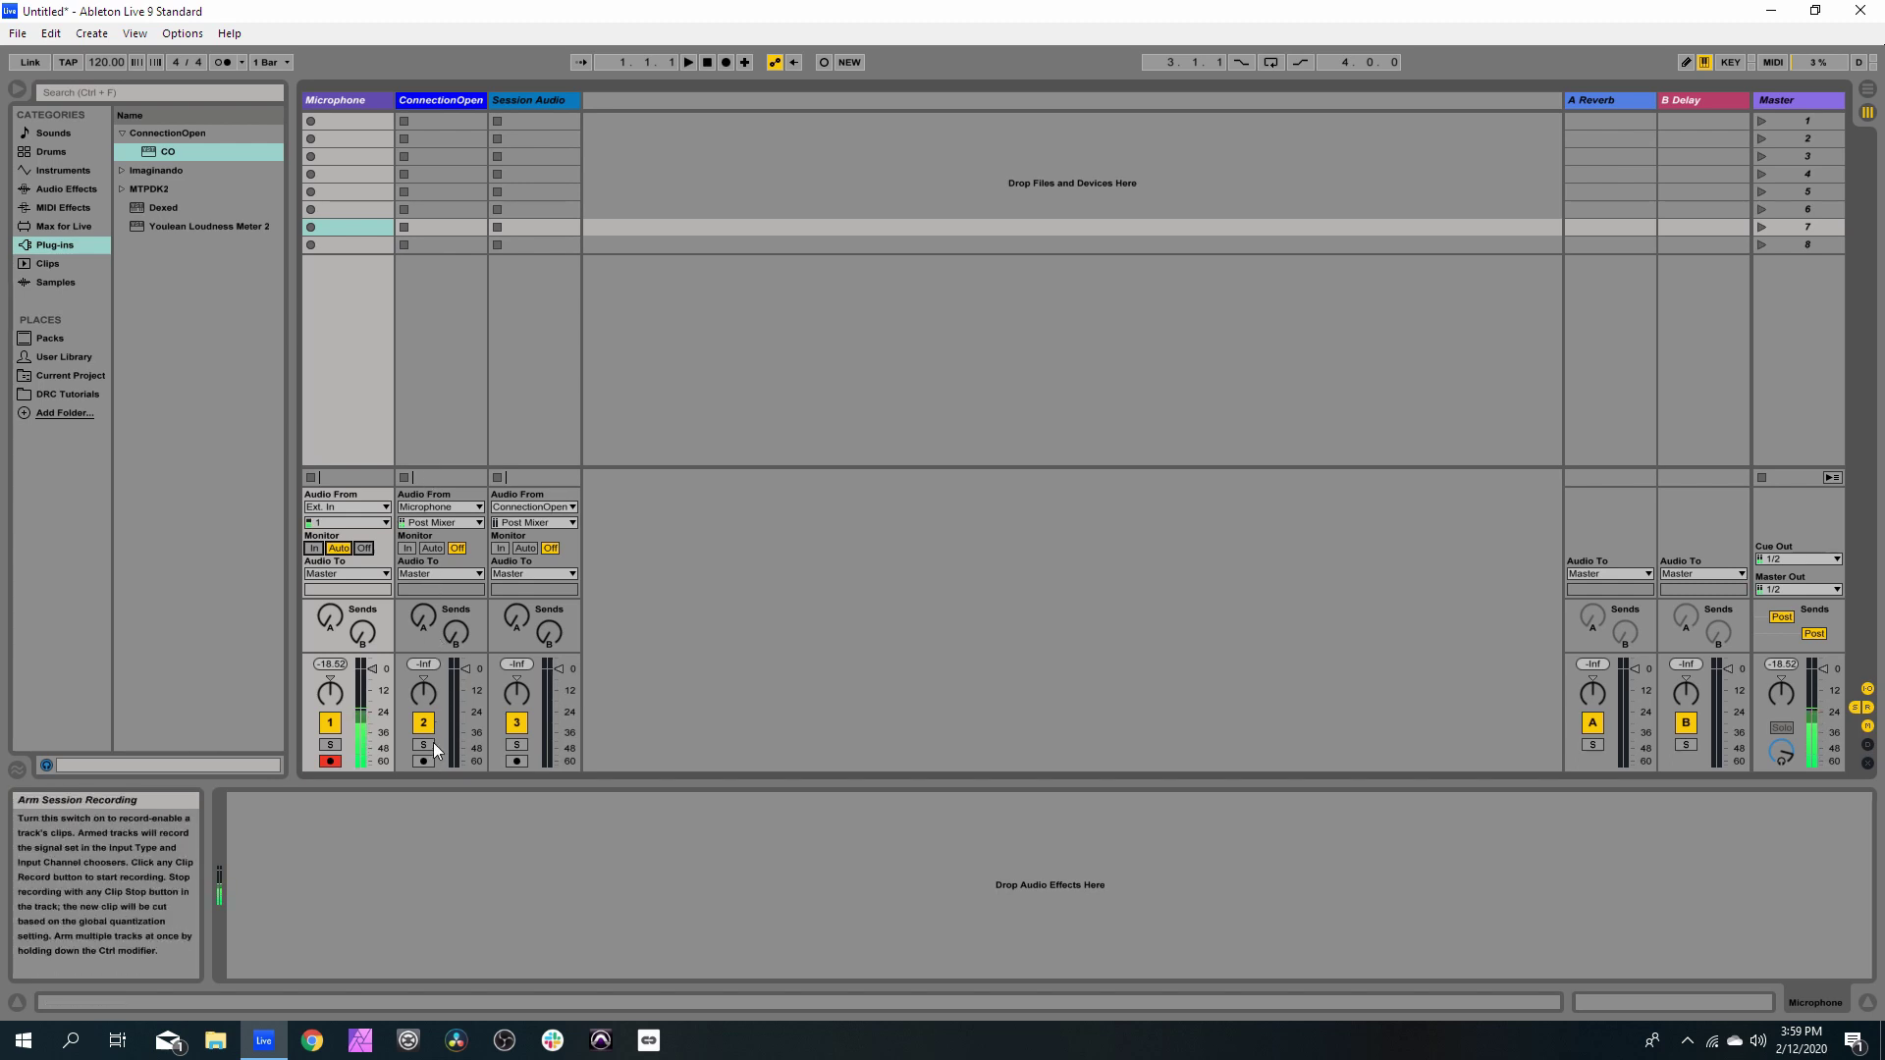
pyautogui.click(408, 548)
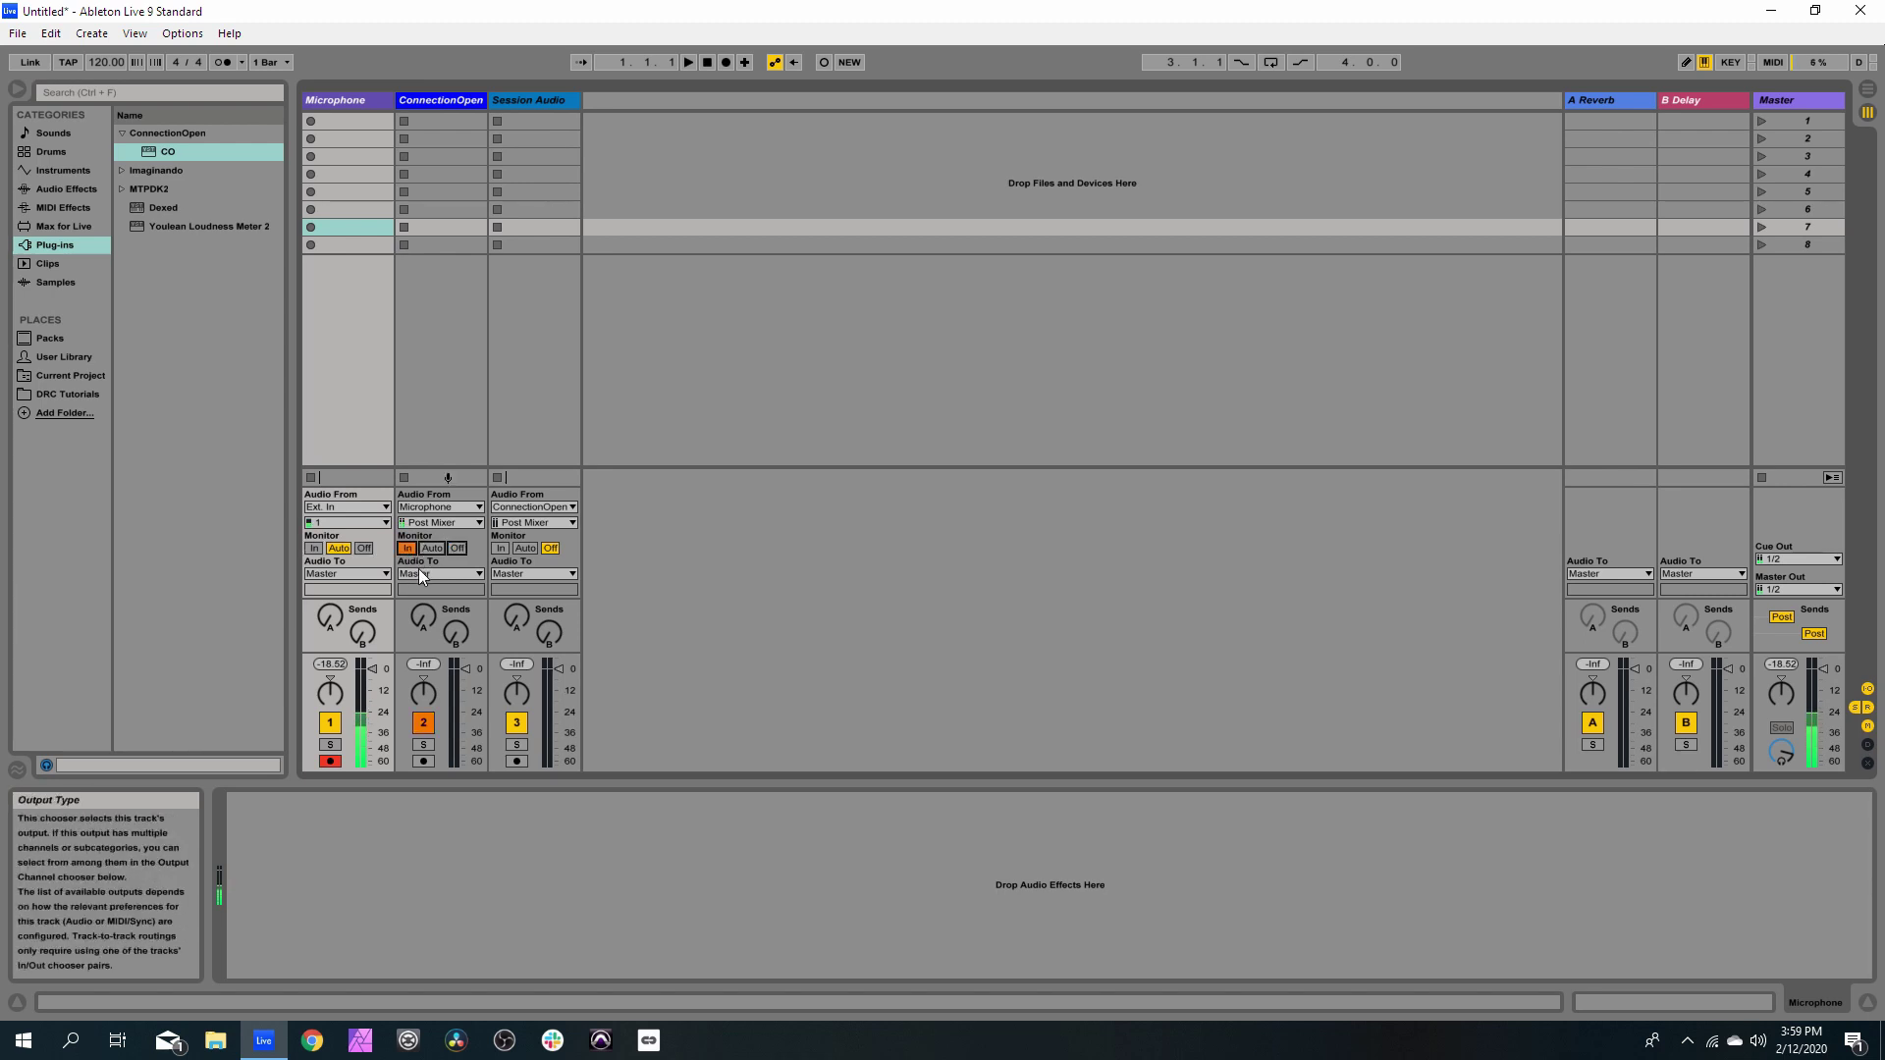
pyautogui.click(446, 98)
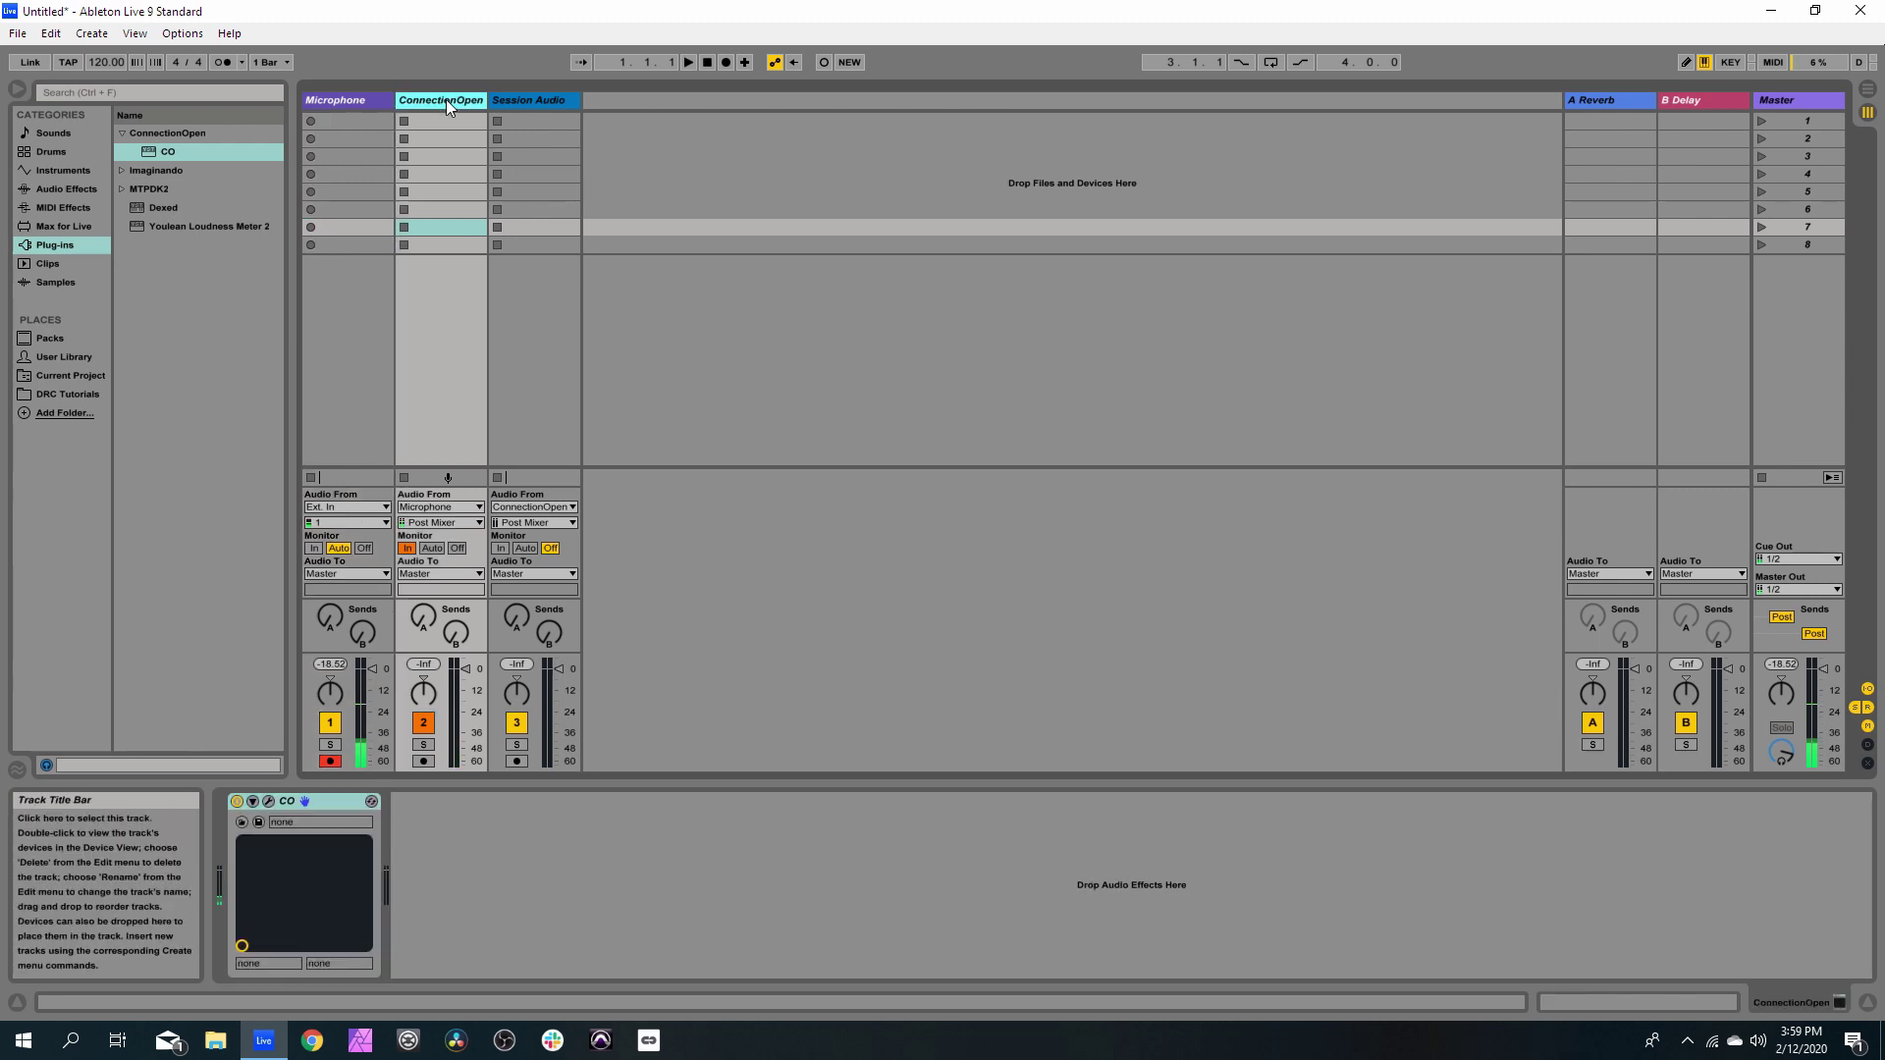
# Reopen and move the CO window, keep ConnectionOpen monitoring on In, and arm Session Audio
pyautogui.click(269, 803)
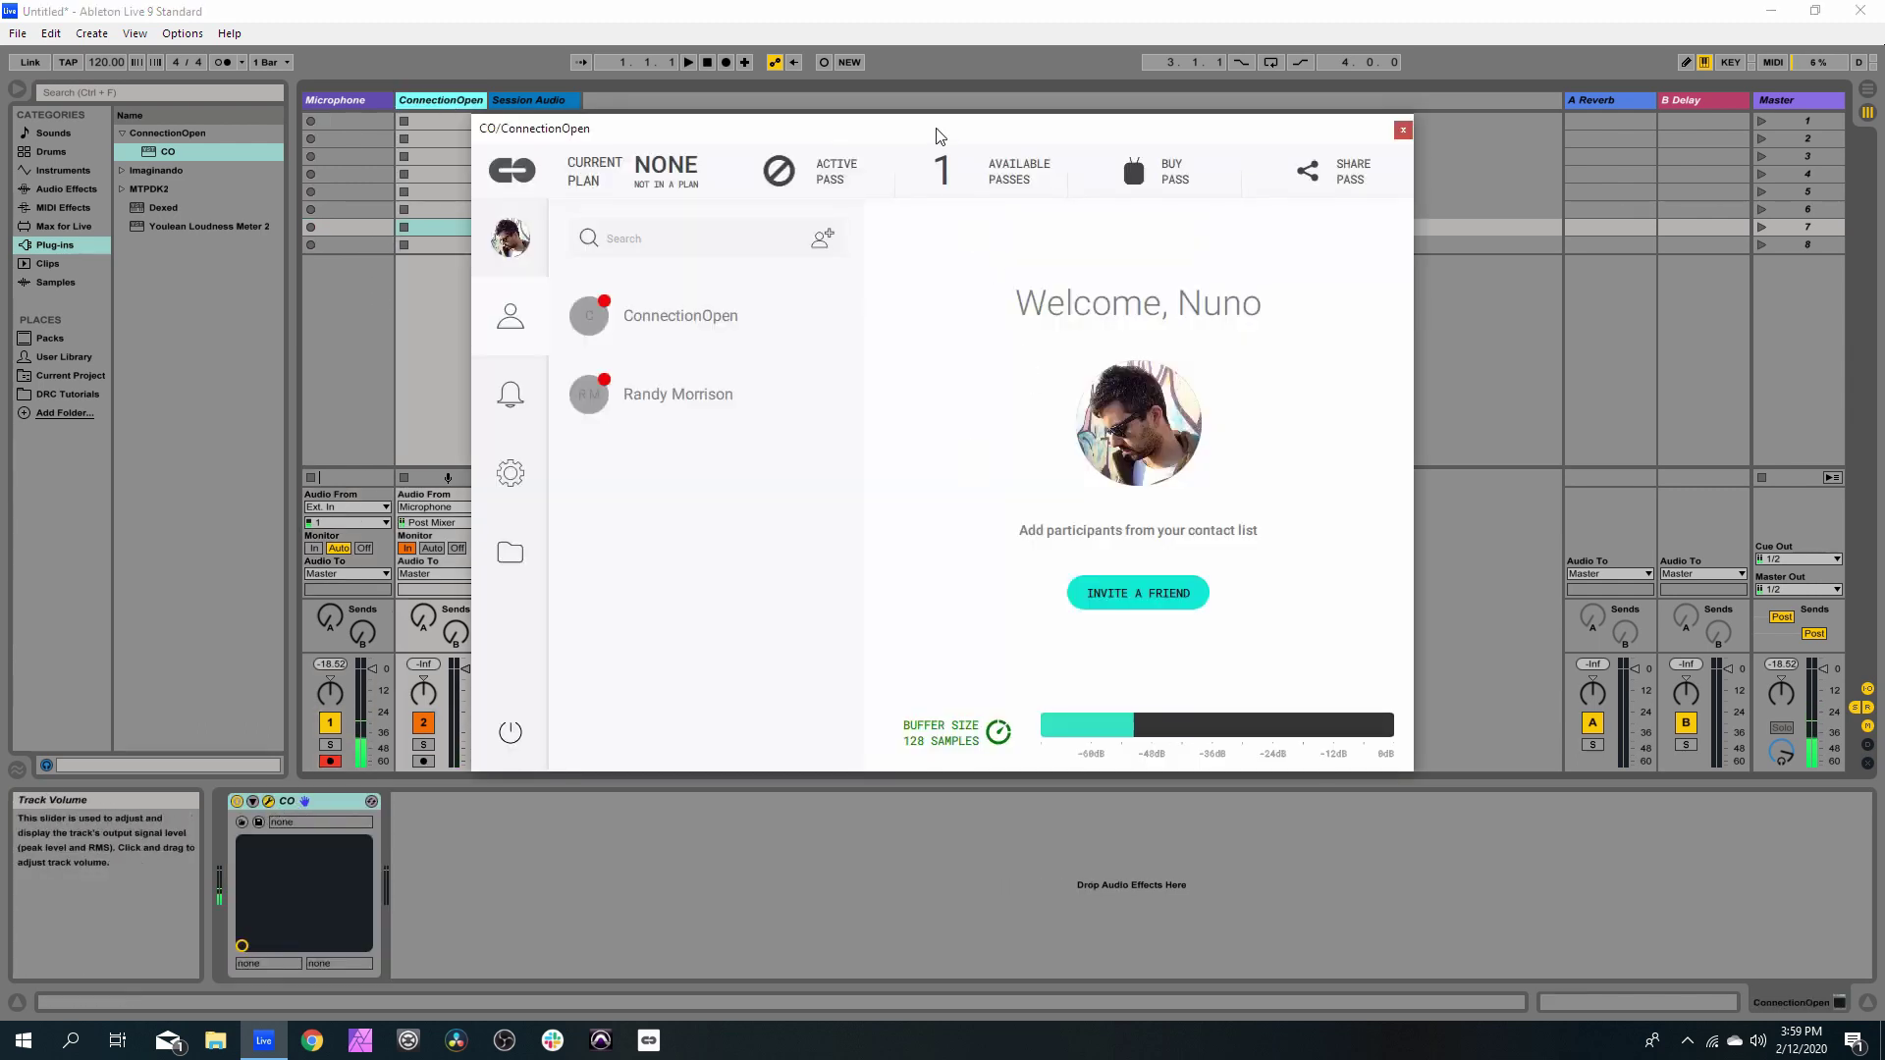
pyautogui.moveTo(933, 131); pyautogui.dragTo(1311, 119)
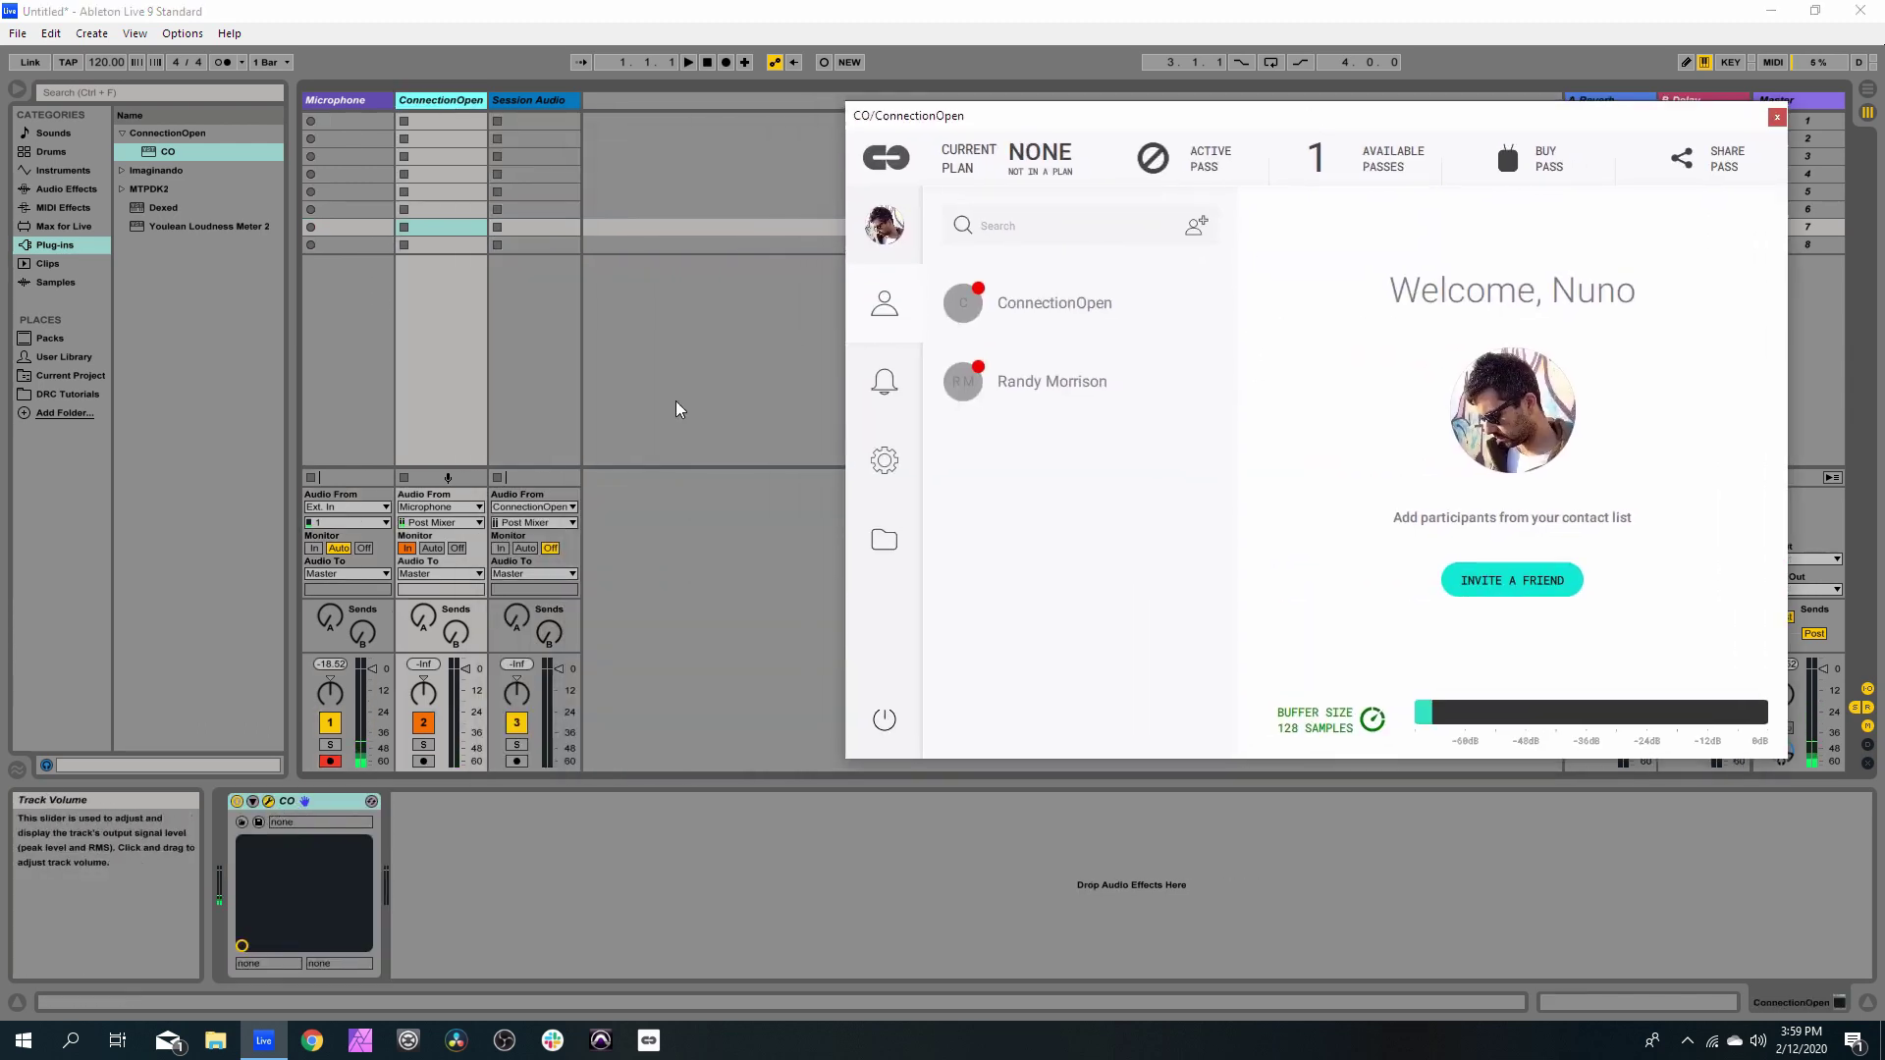
pyautogui.click(431, 550)
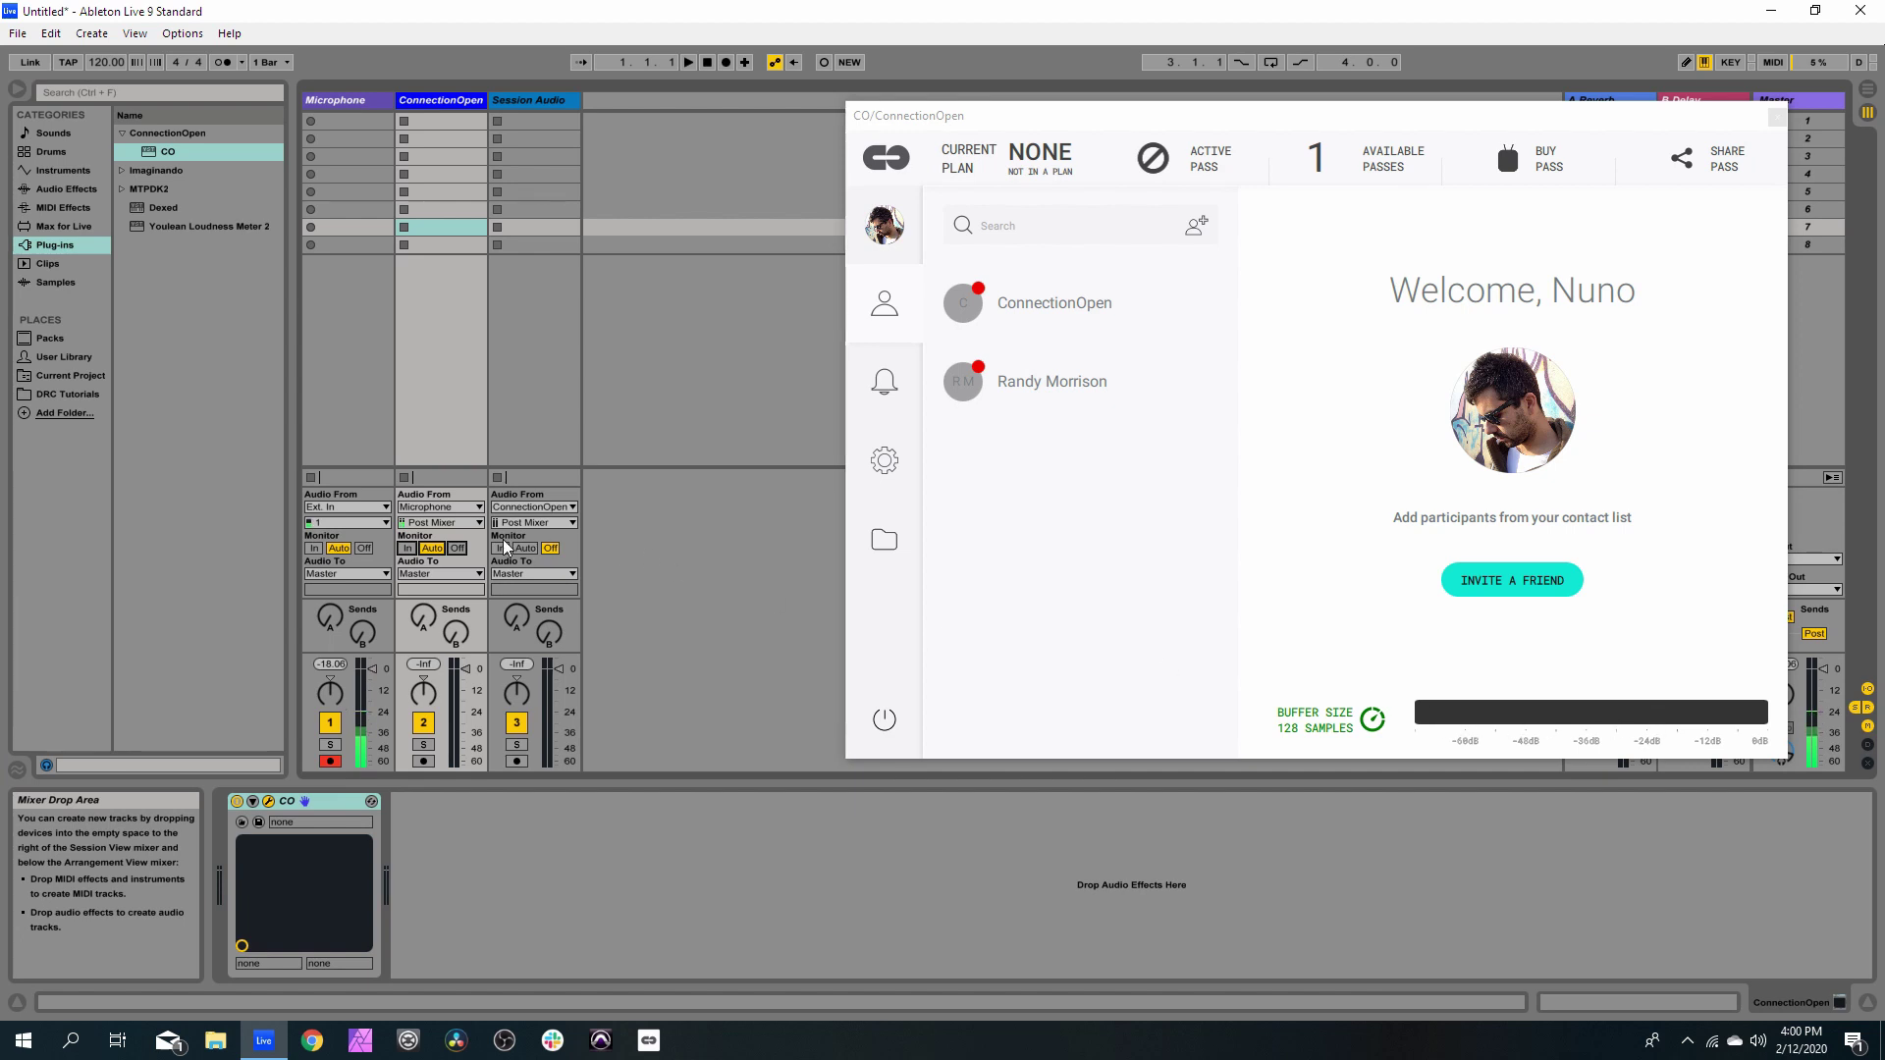
pyautogui.click(408, 548)
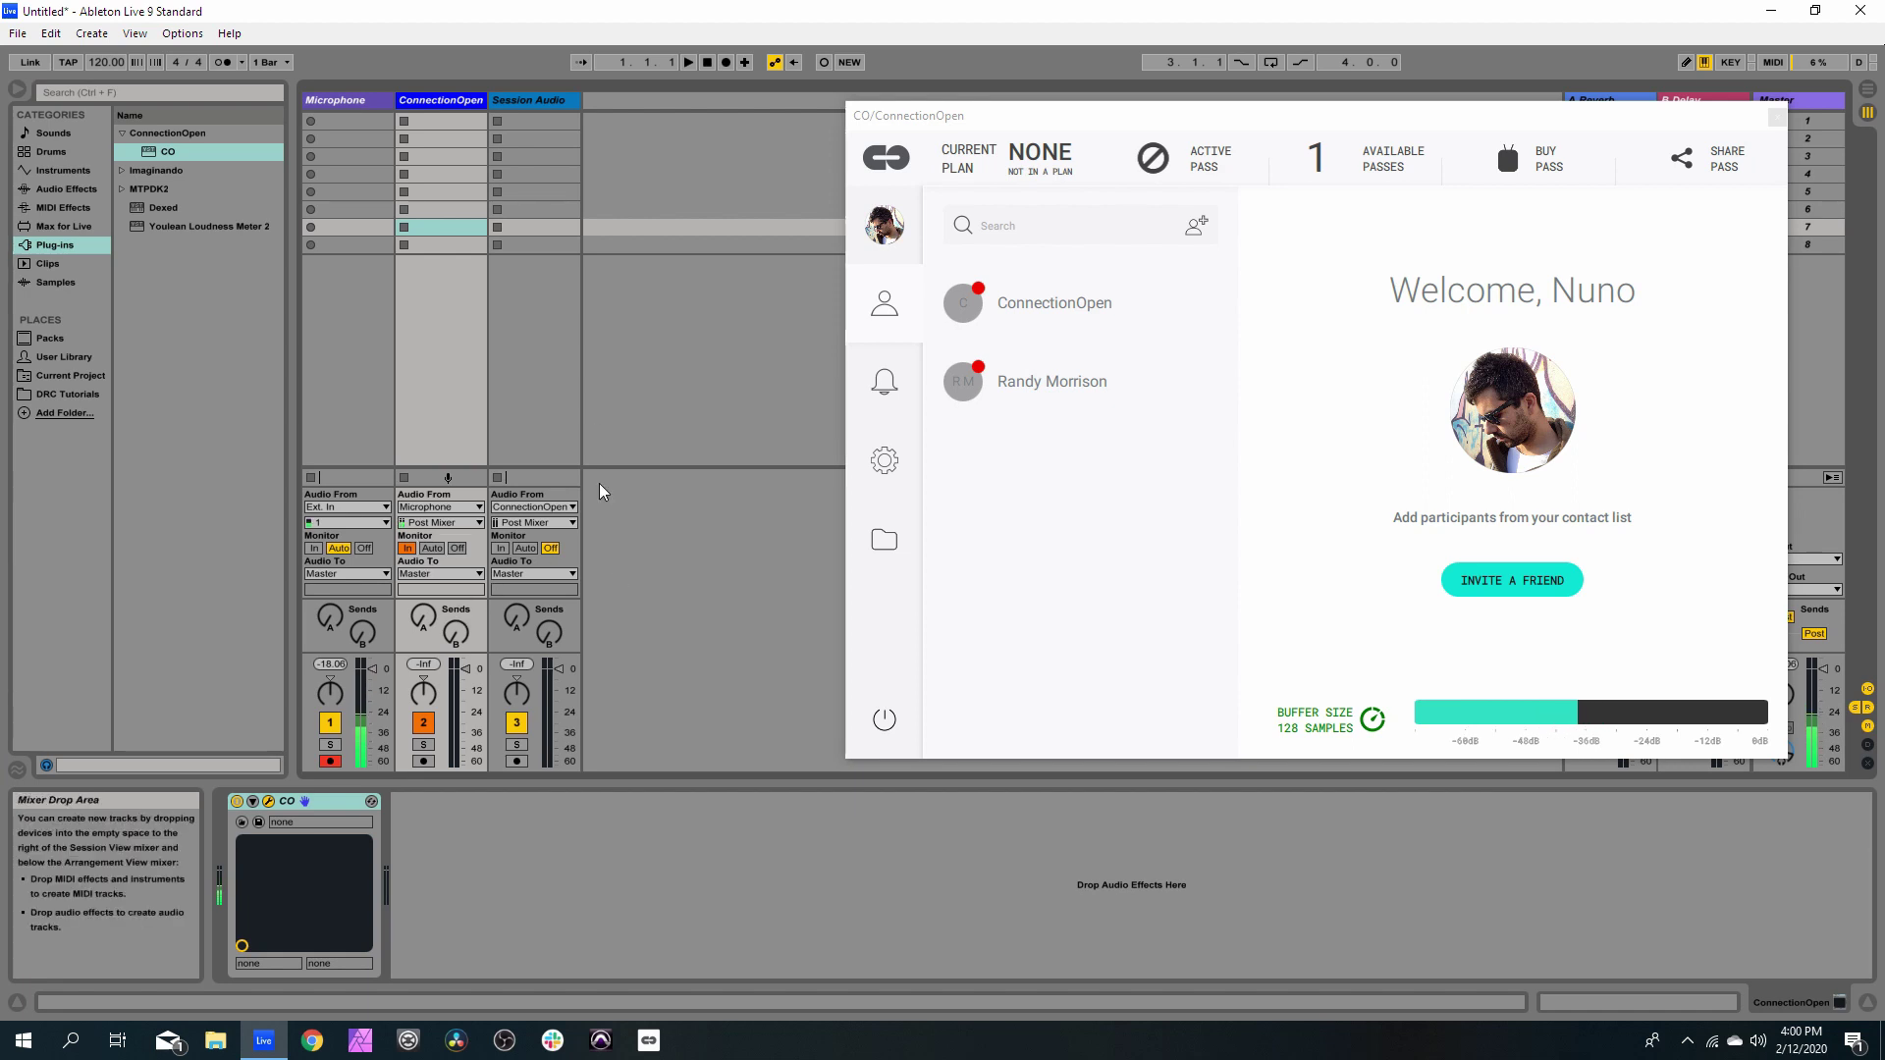
pyautogui.click(516, 762)
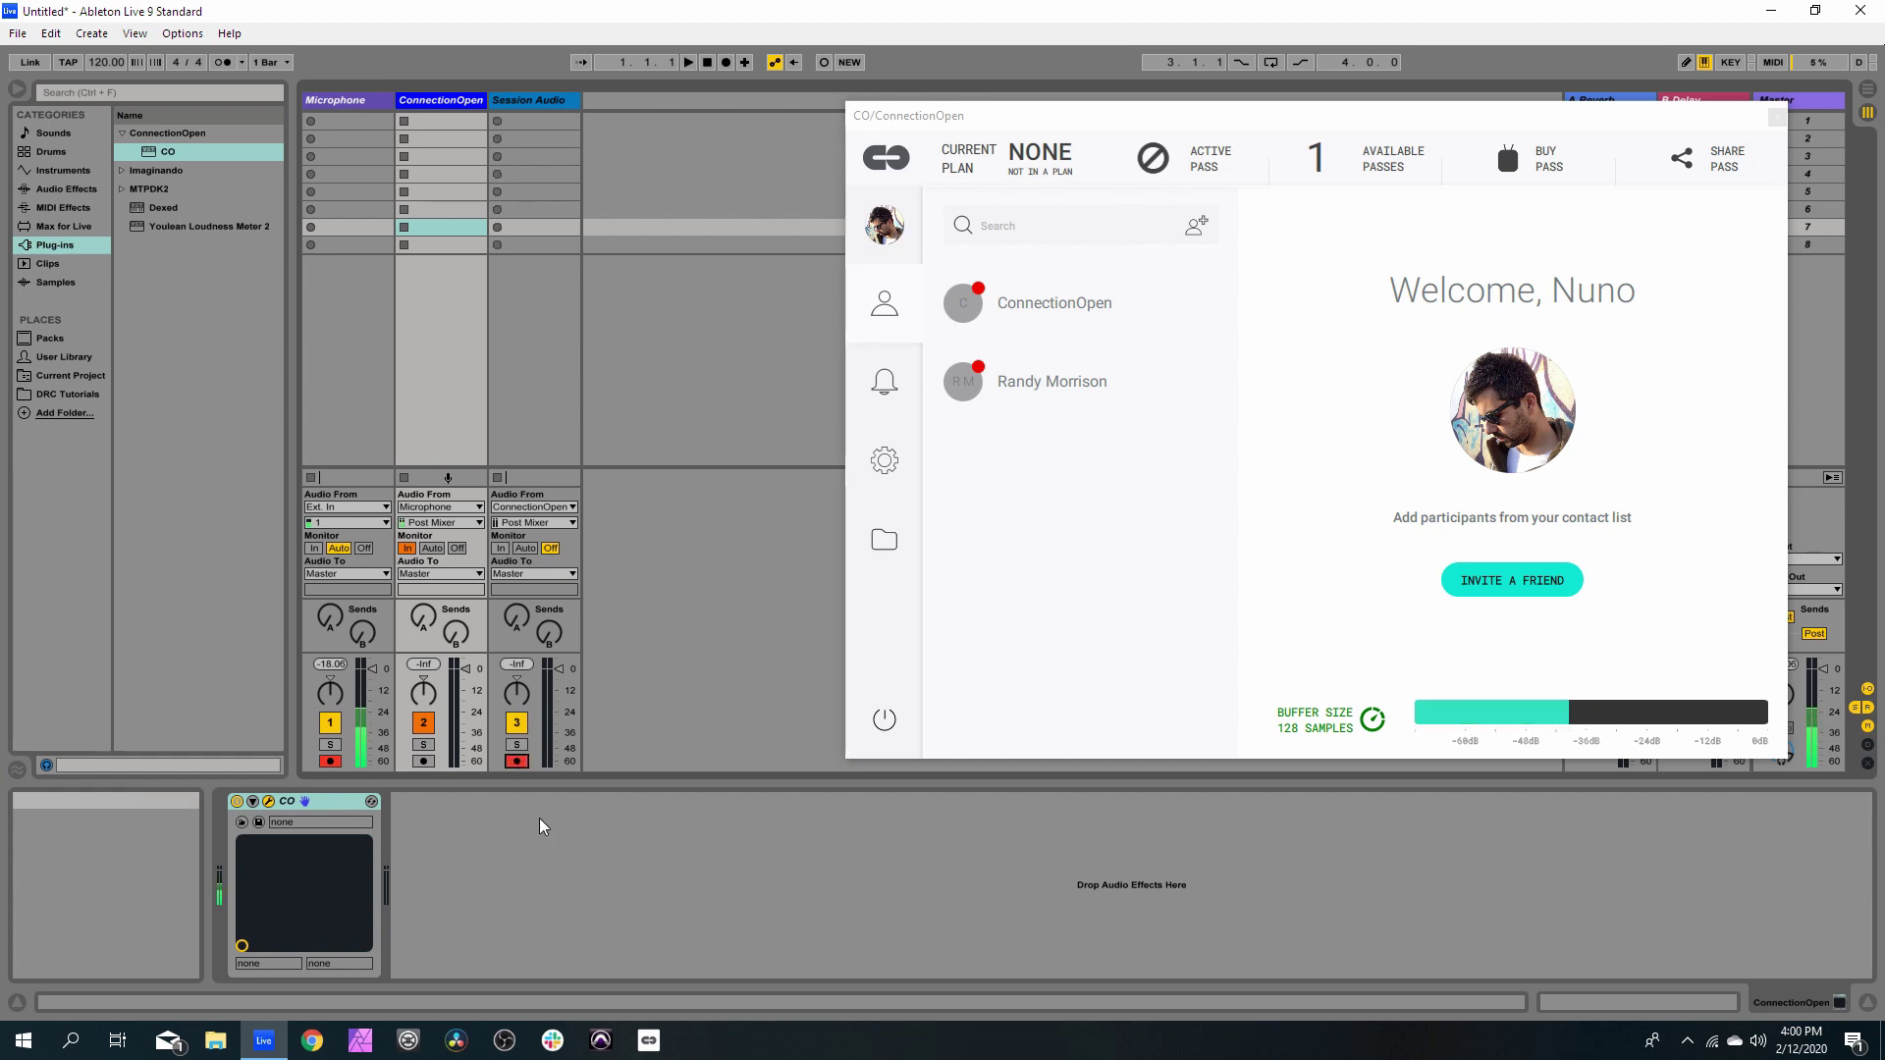
# Get the Microphone and Session Audio tracks armed together for recording
pyautogui.click(514, 760)
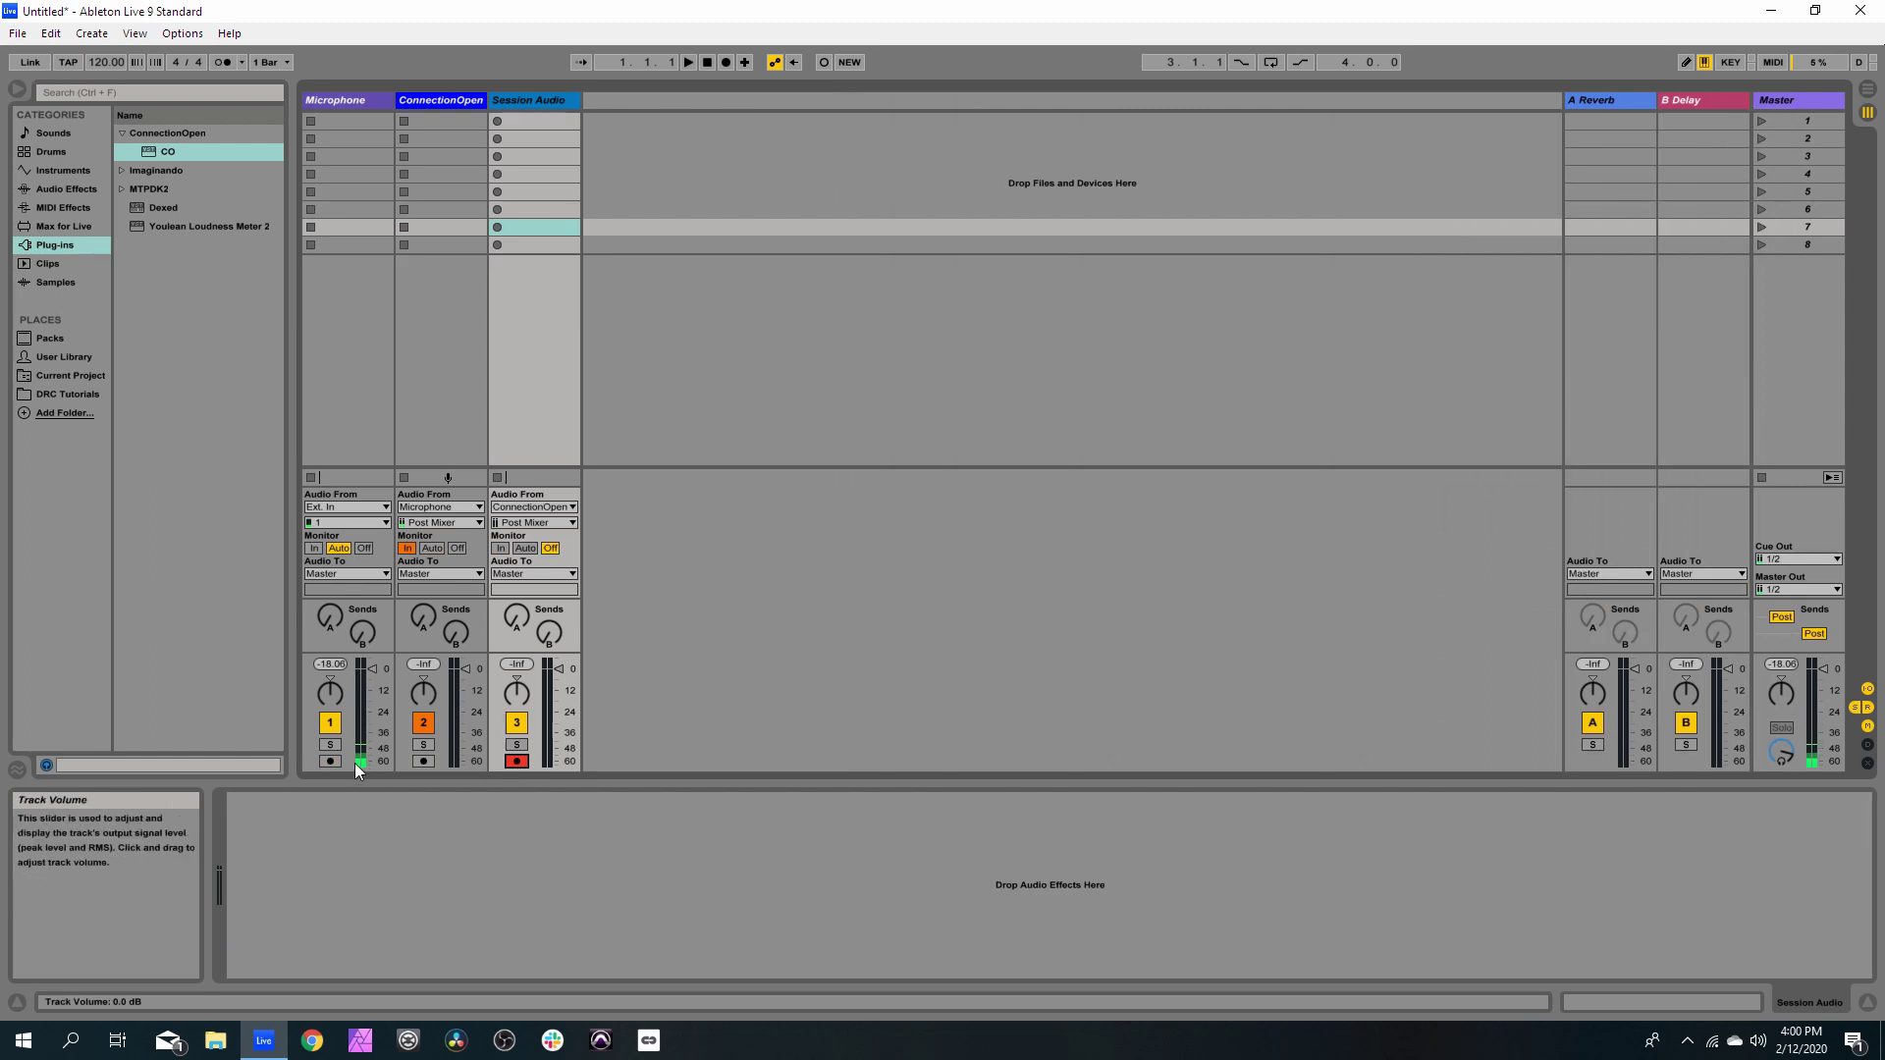
pyautogui.click(332, 761)
pyautogui.click(516, 761)
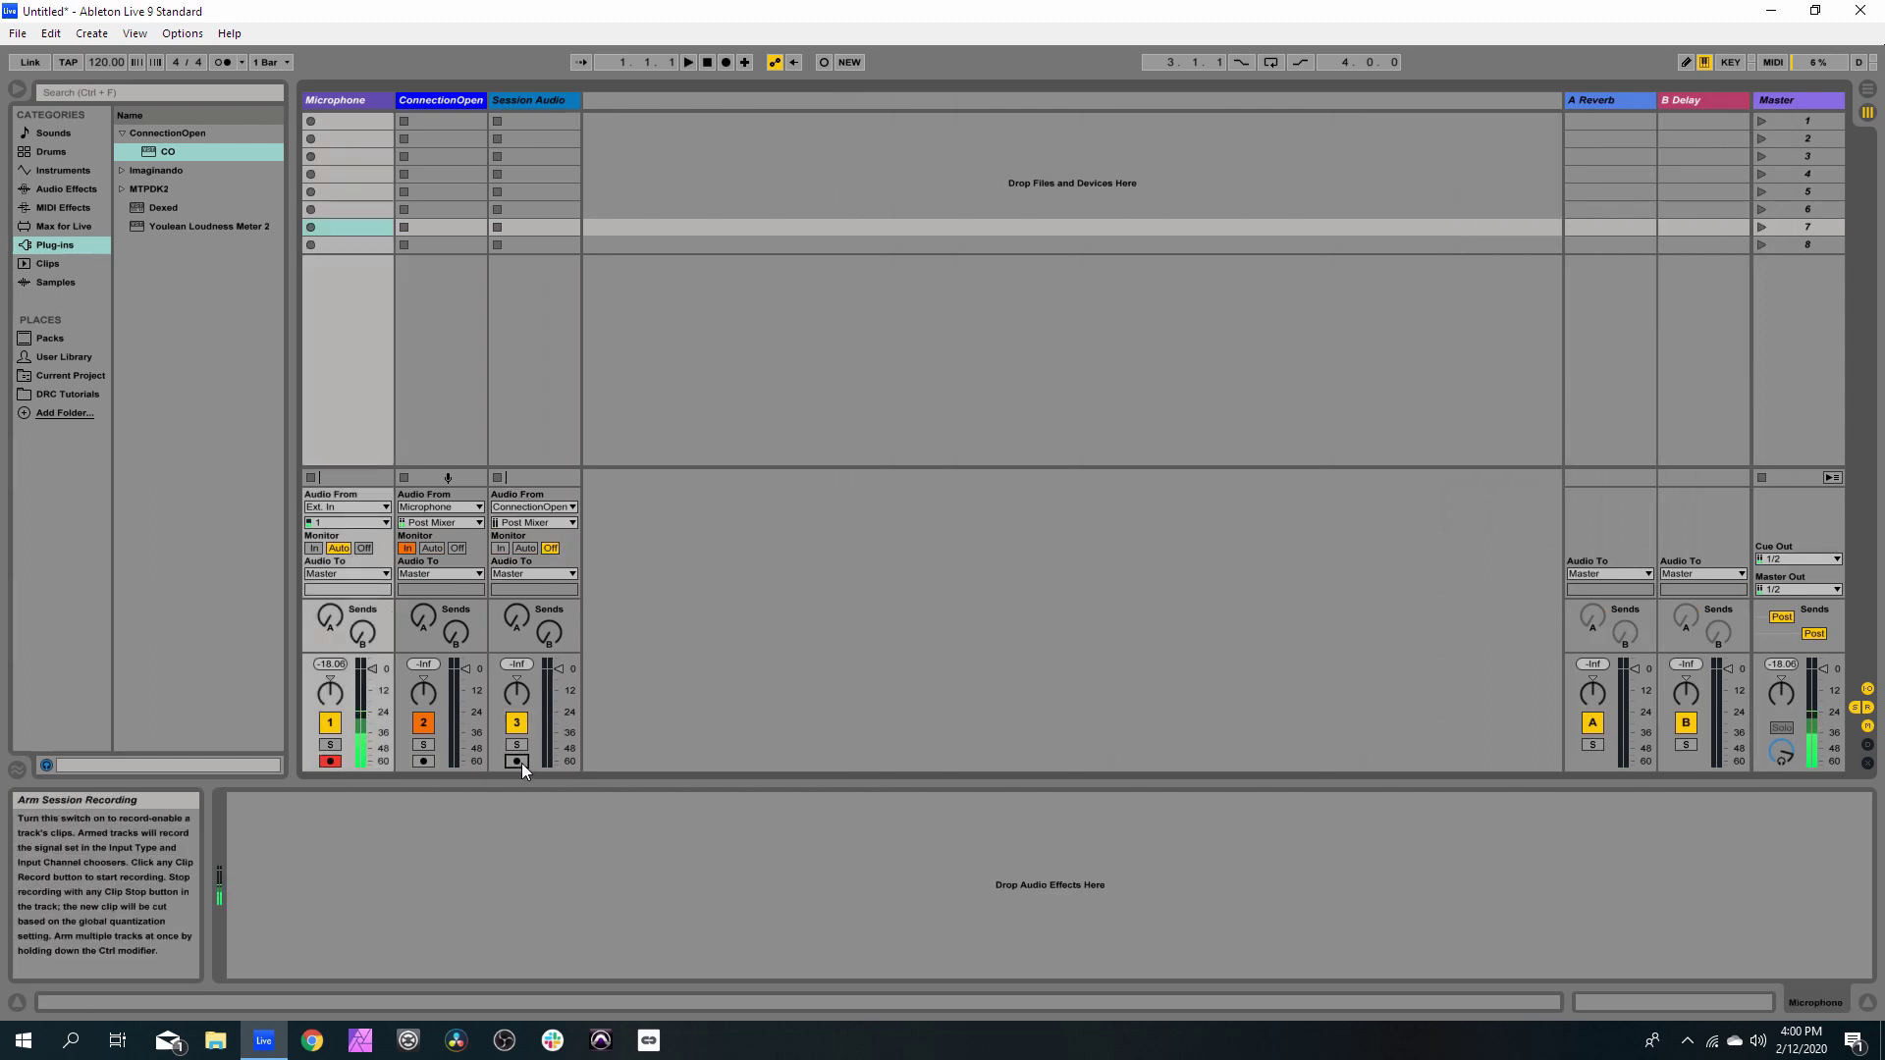
pyautogui.click(330, 761)
pyautogui.click(516, 762)
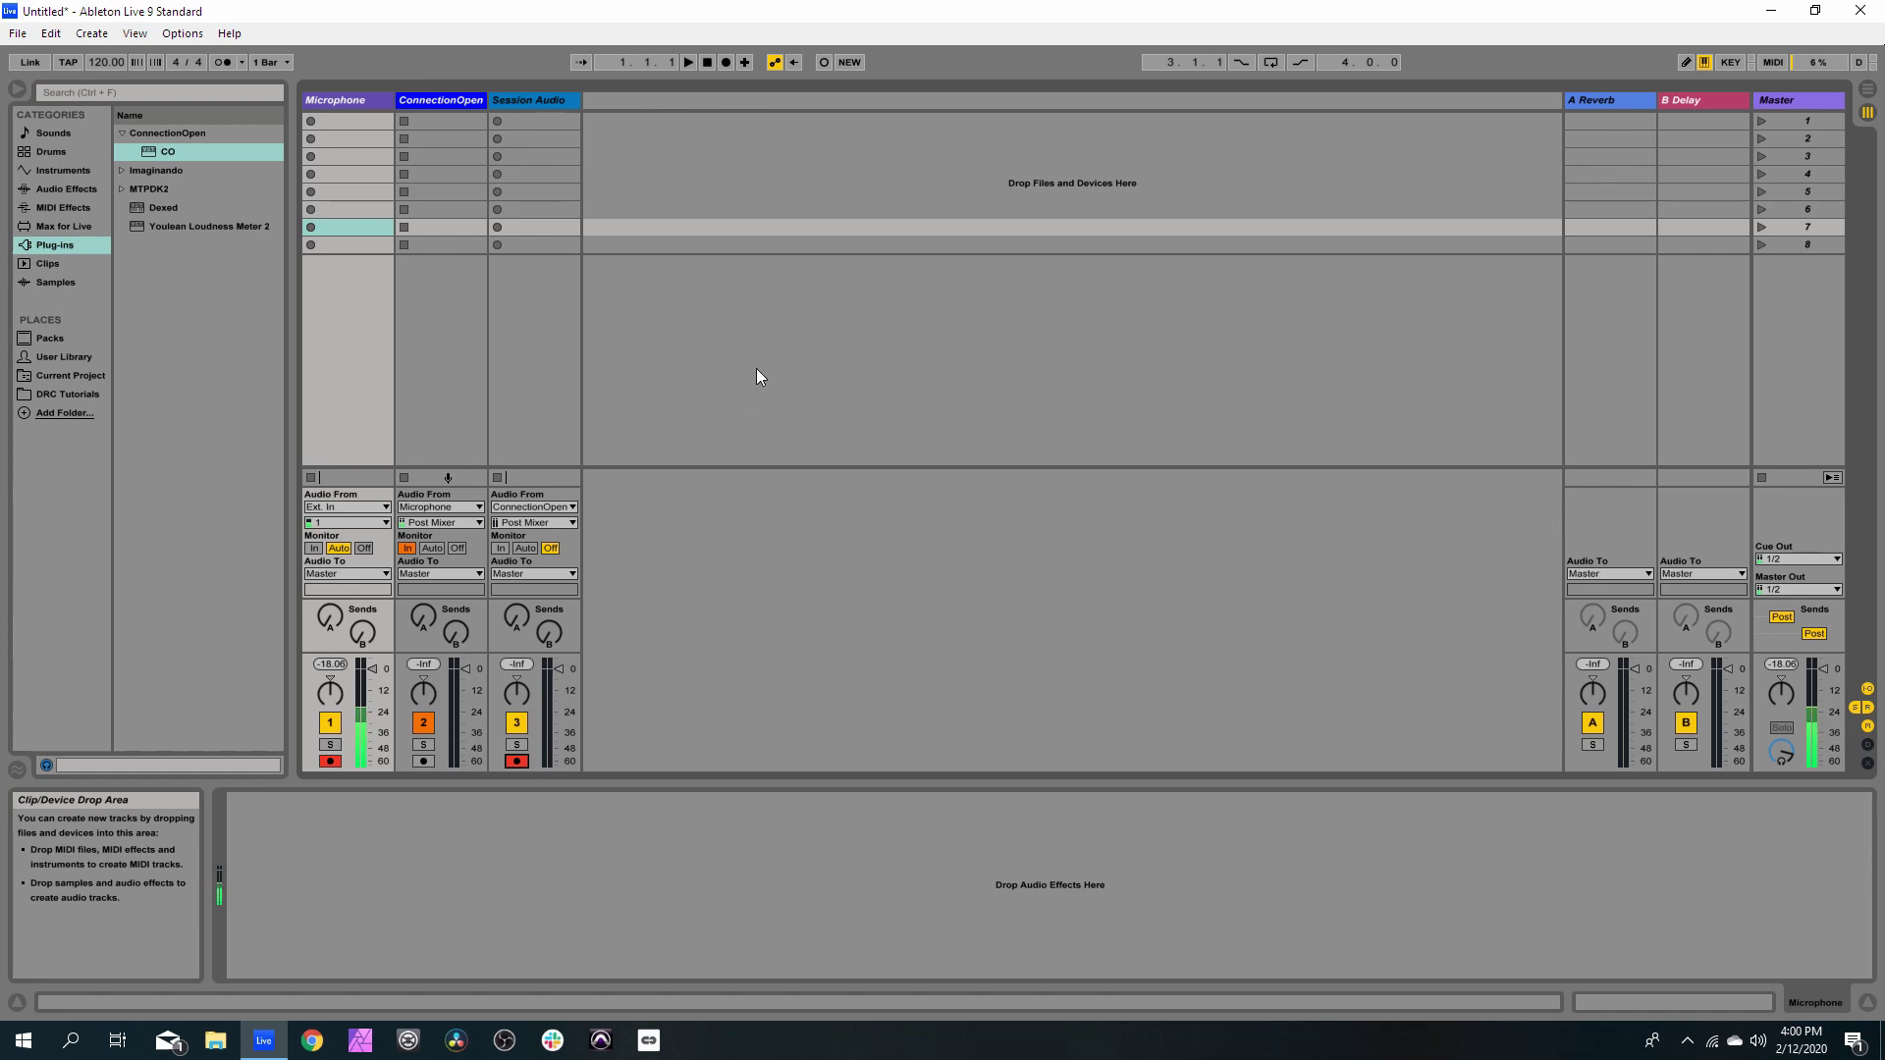
# In Arrangement View, loop bars 1 to 5 and start arrangement recording
pyautogui.press('Tab')
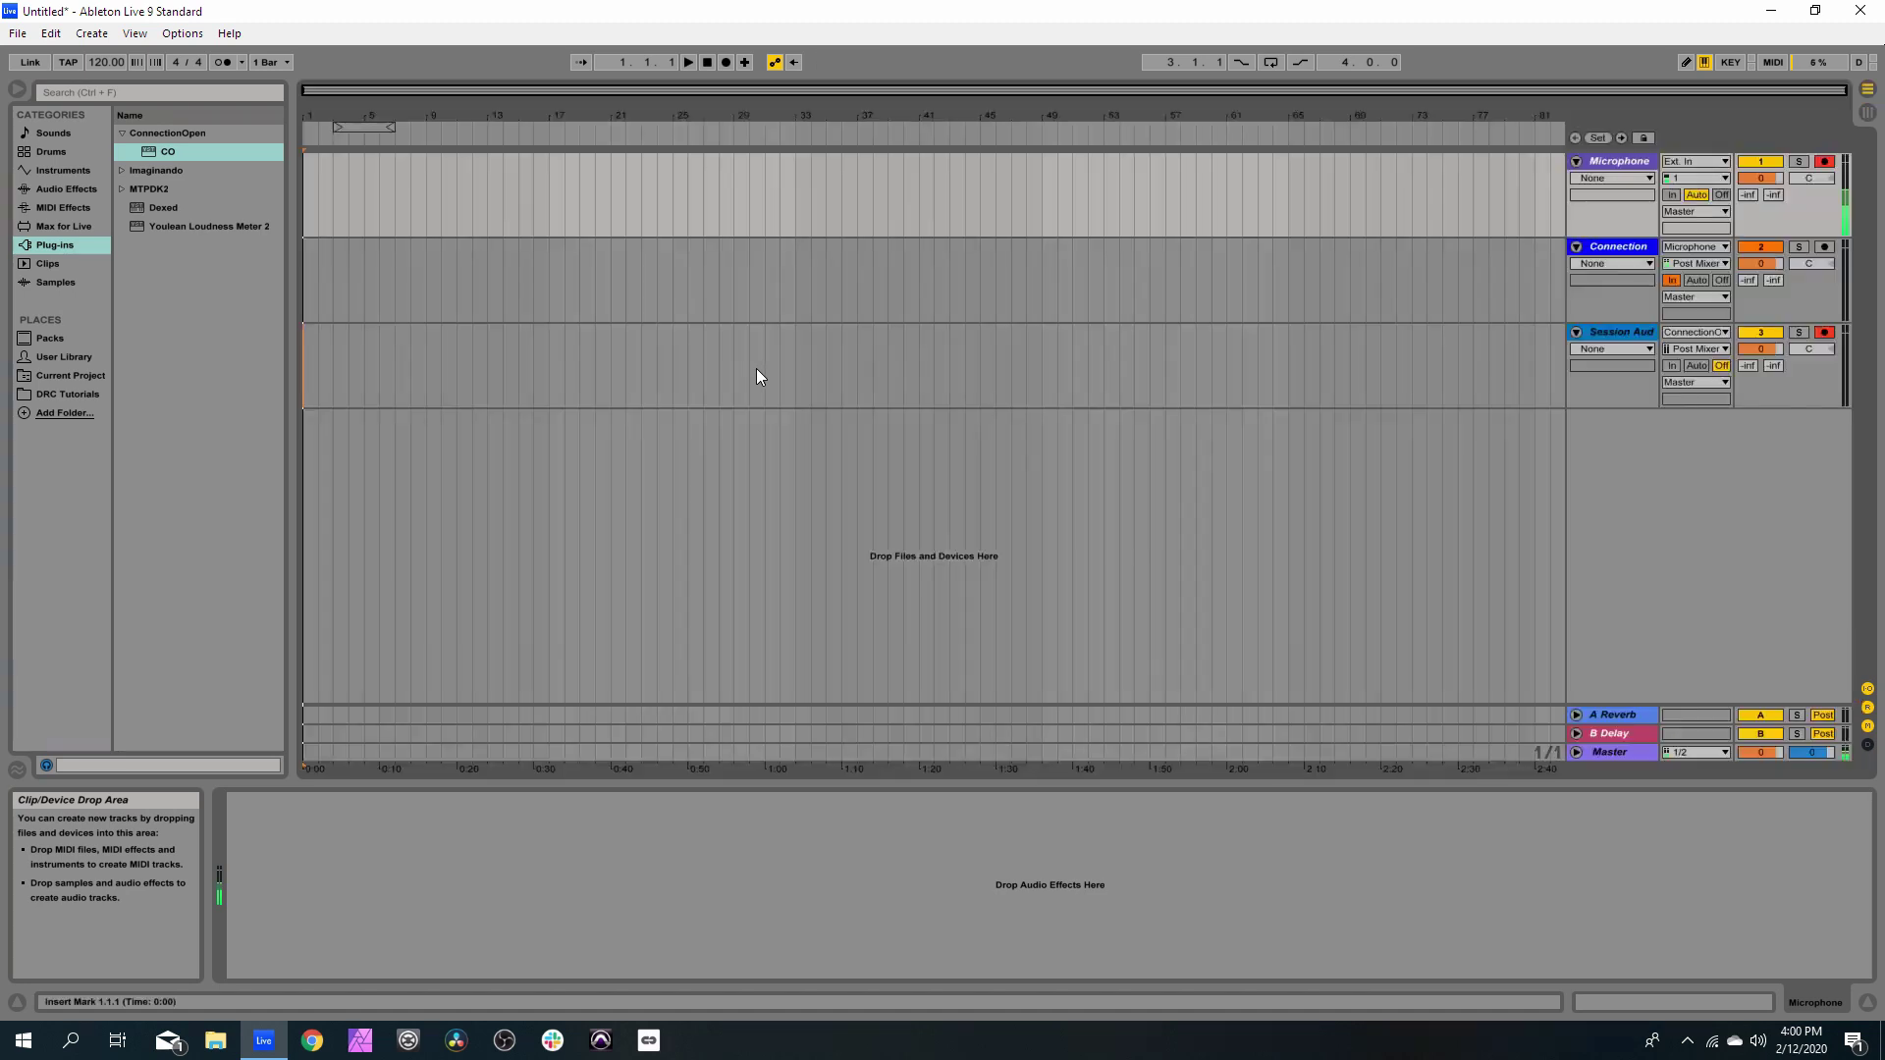
pyautogui.moveTo(366, 127); pyautogui.dragTo(337, 127)
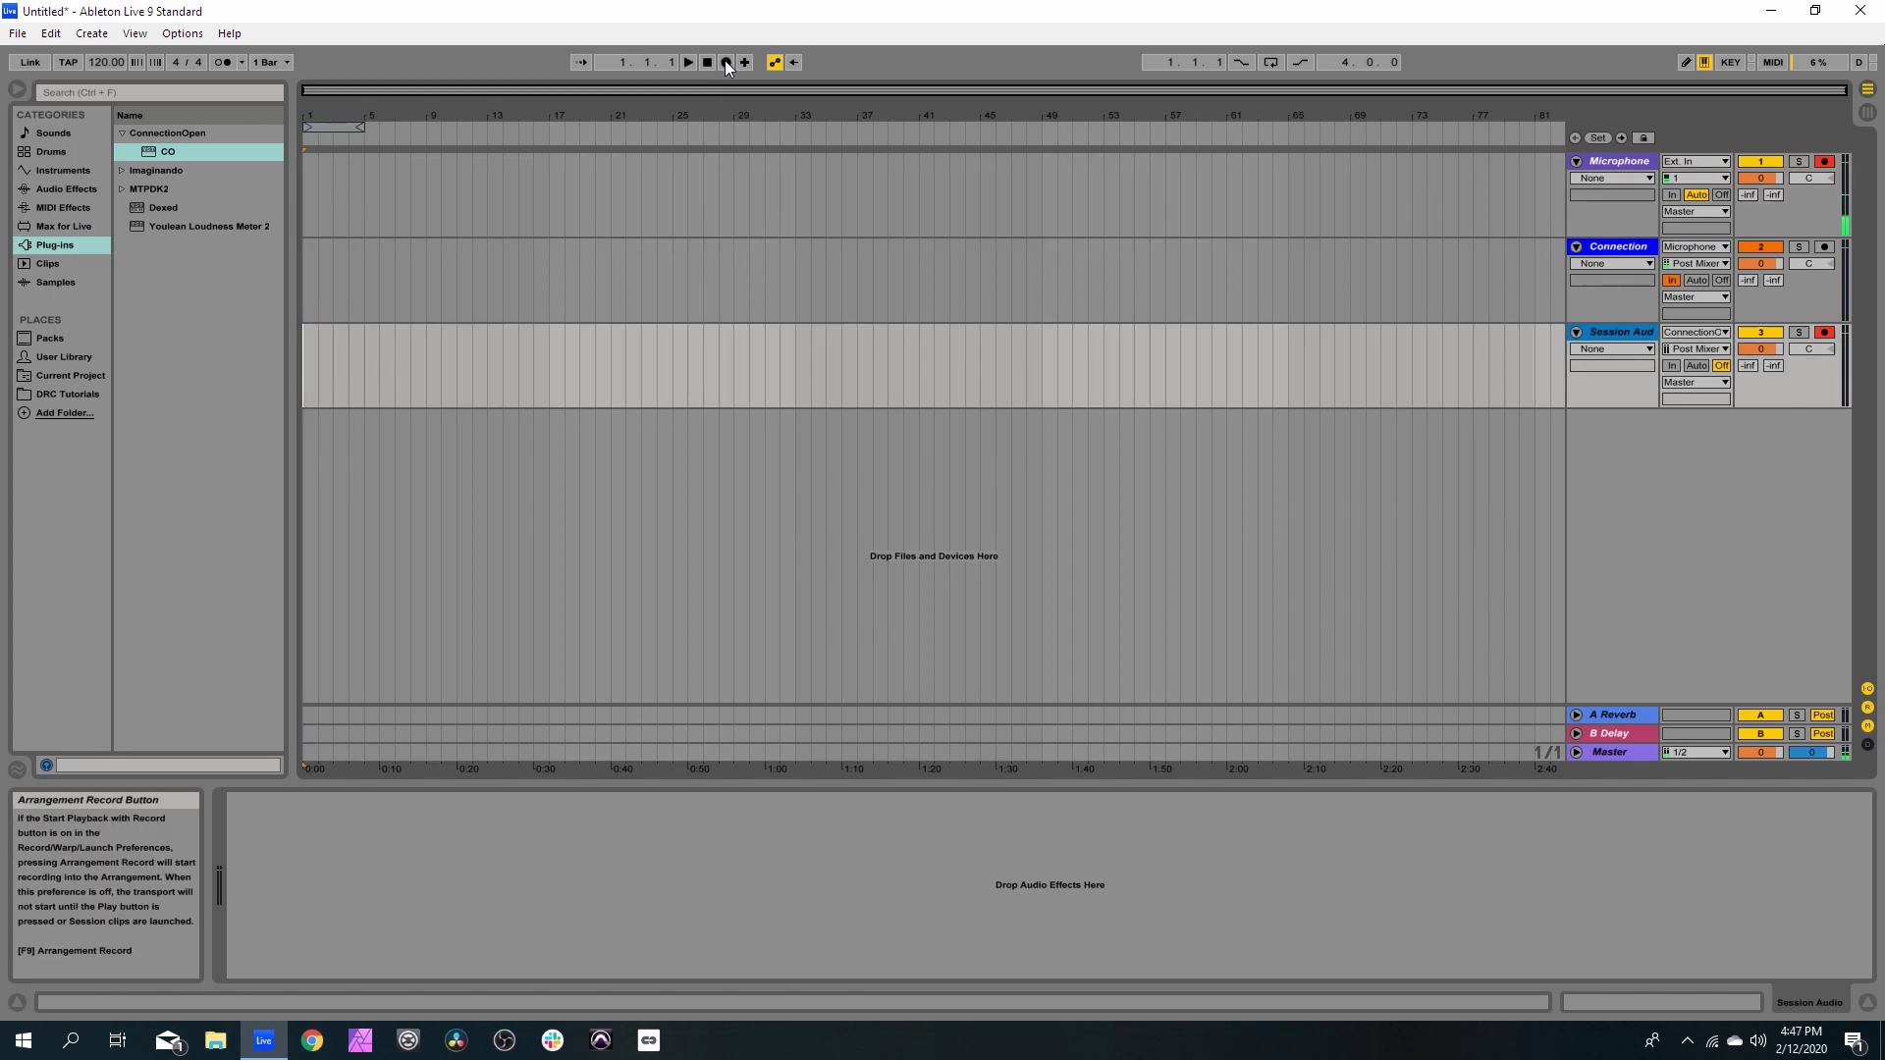
pyautogui.click(726, 62)
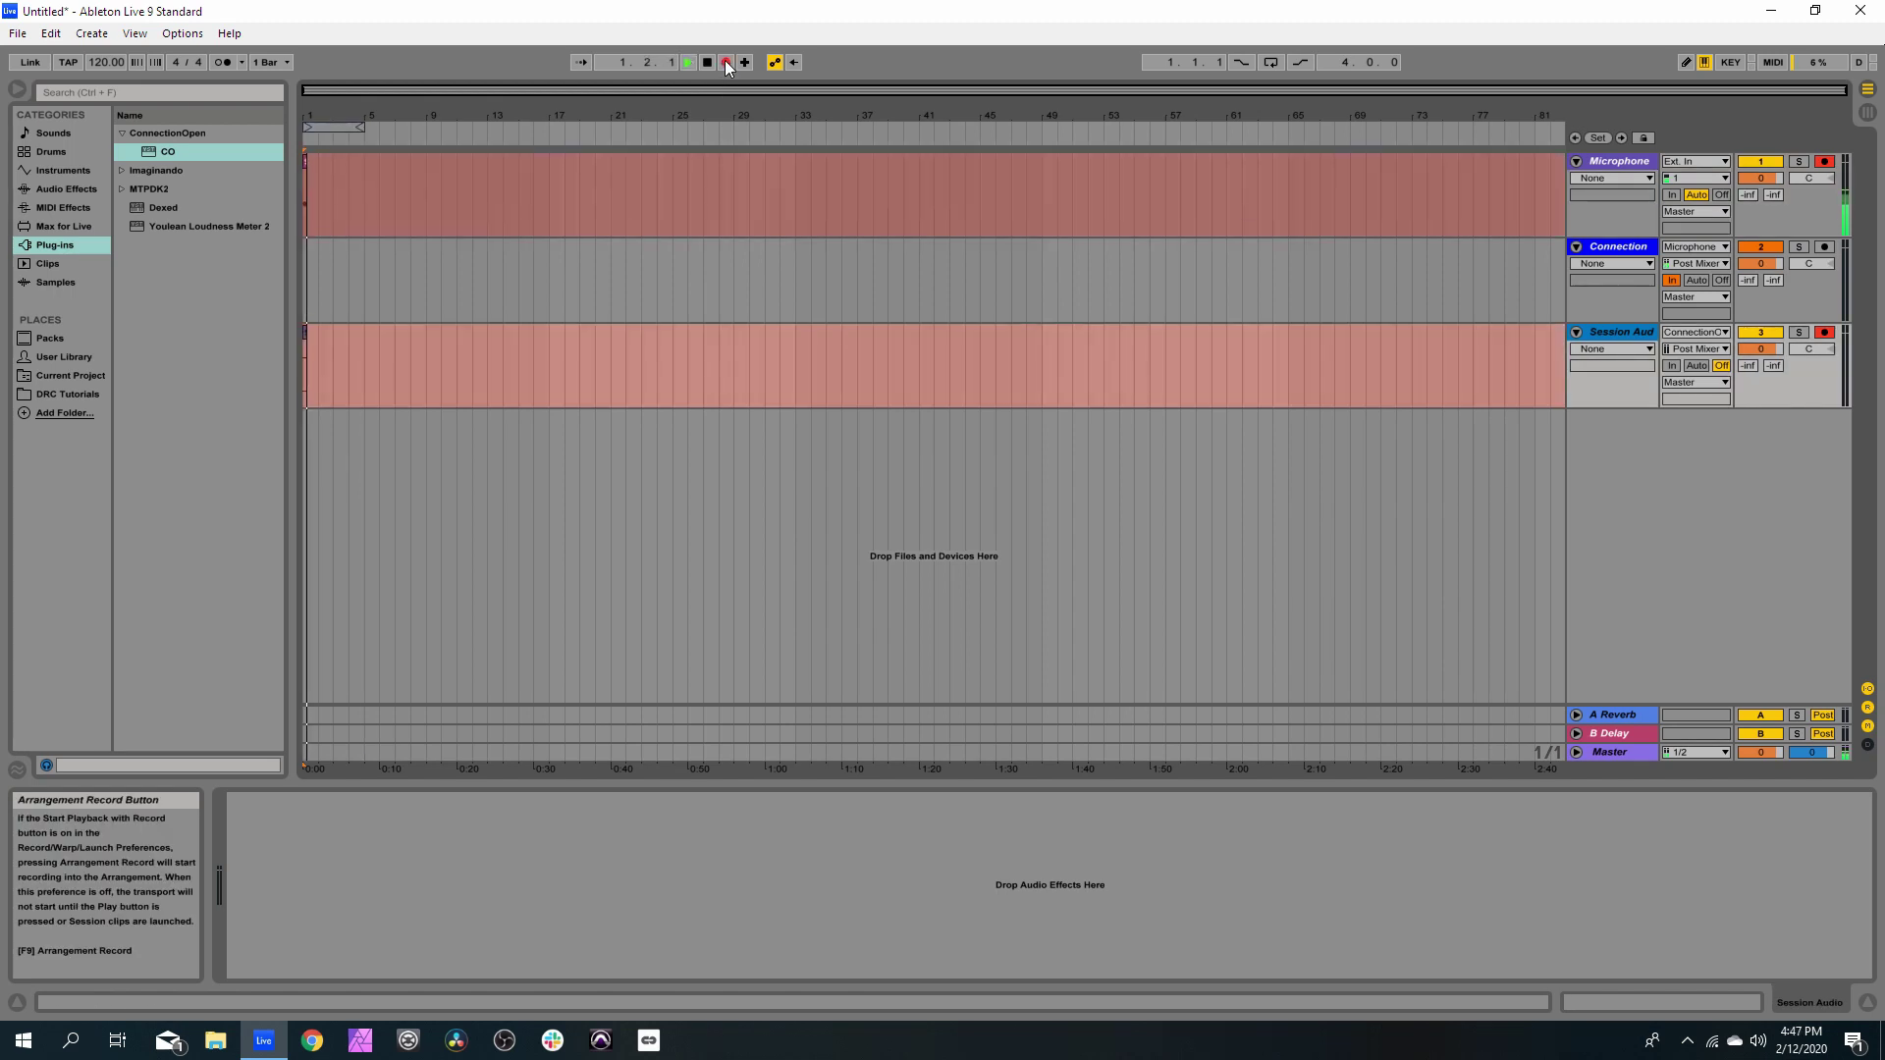
pyautogui.click(1621, 252)
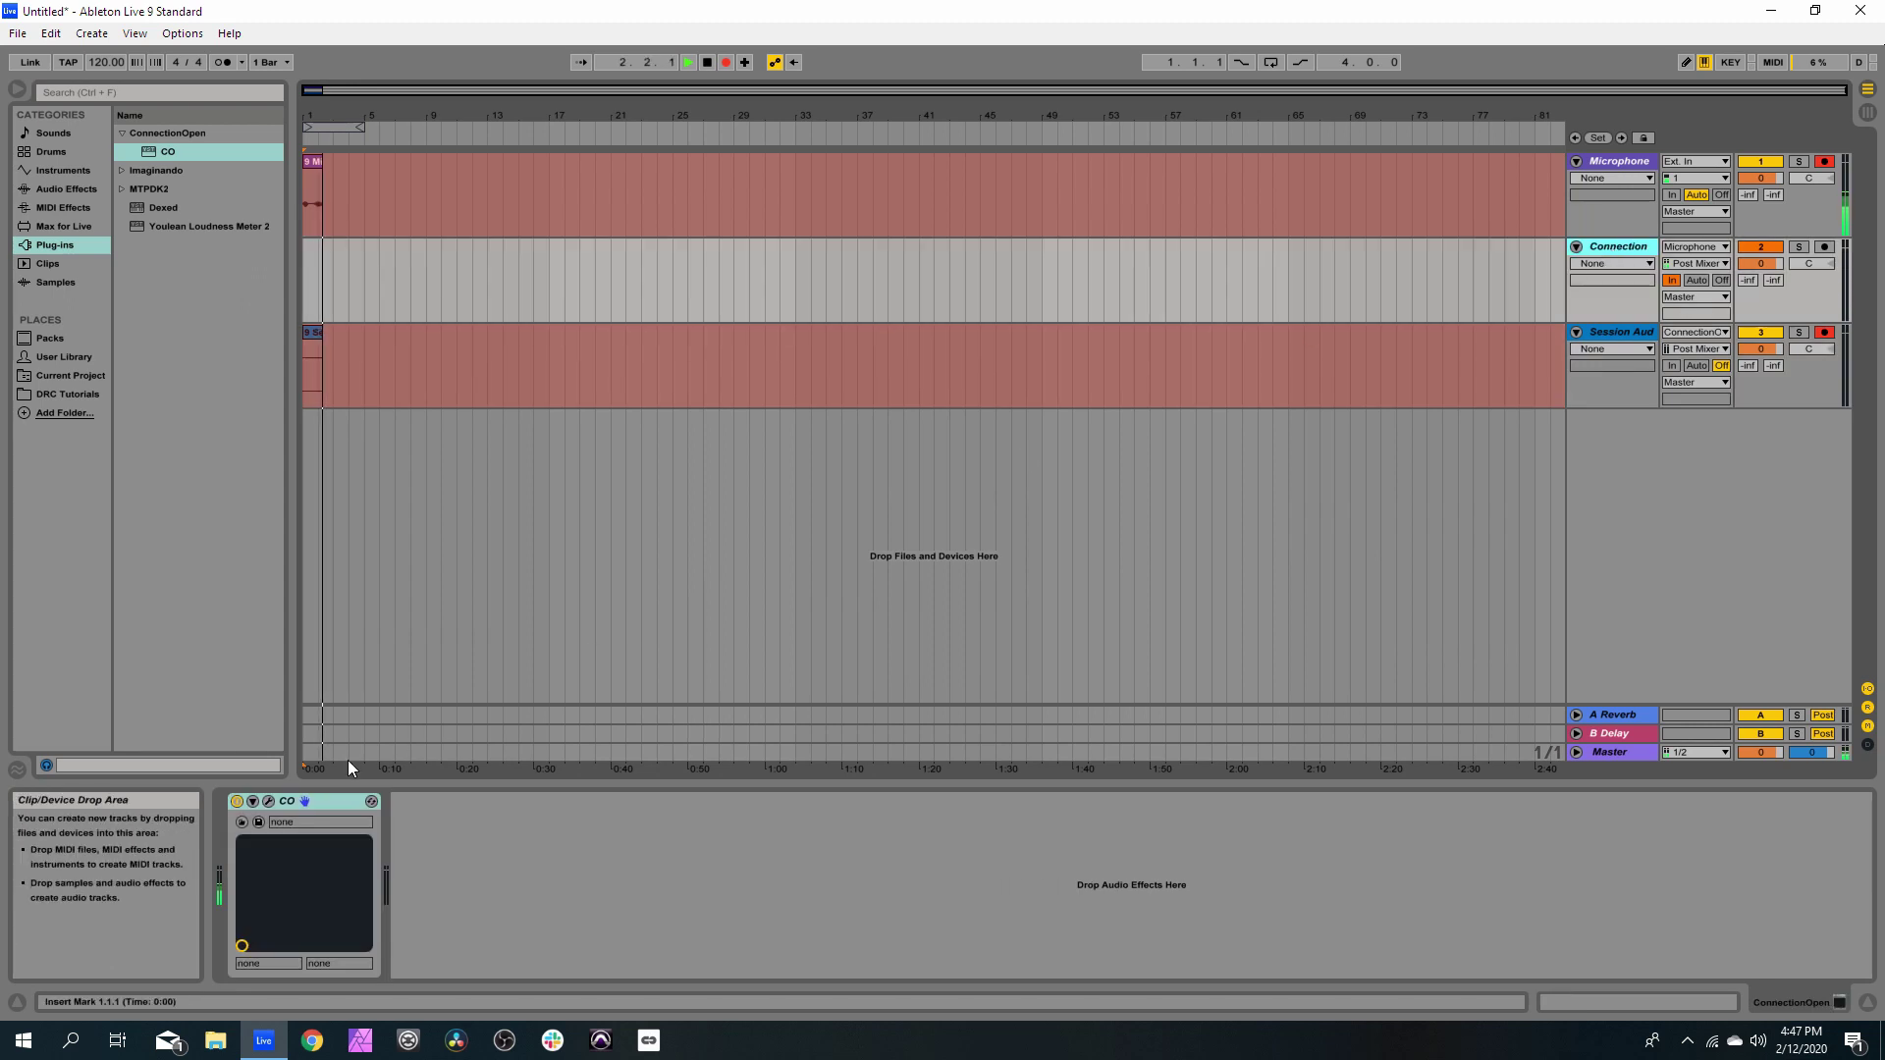
# Start the 'Session on a Wednesday' call from the CO plug-in window
pyautogui.click(268, 801)
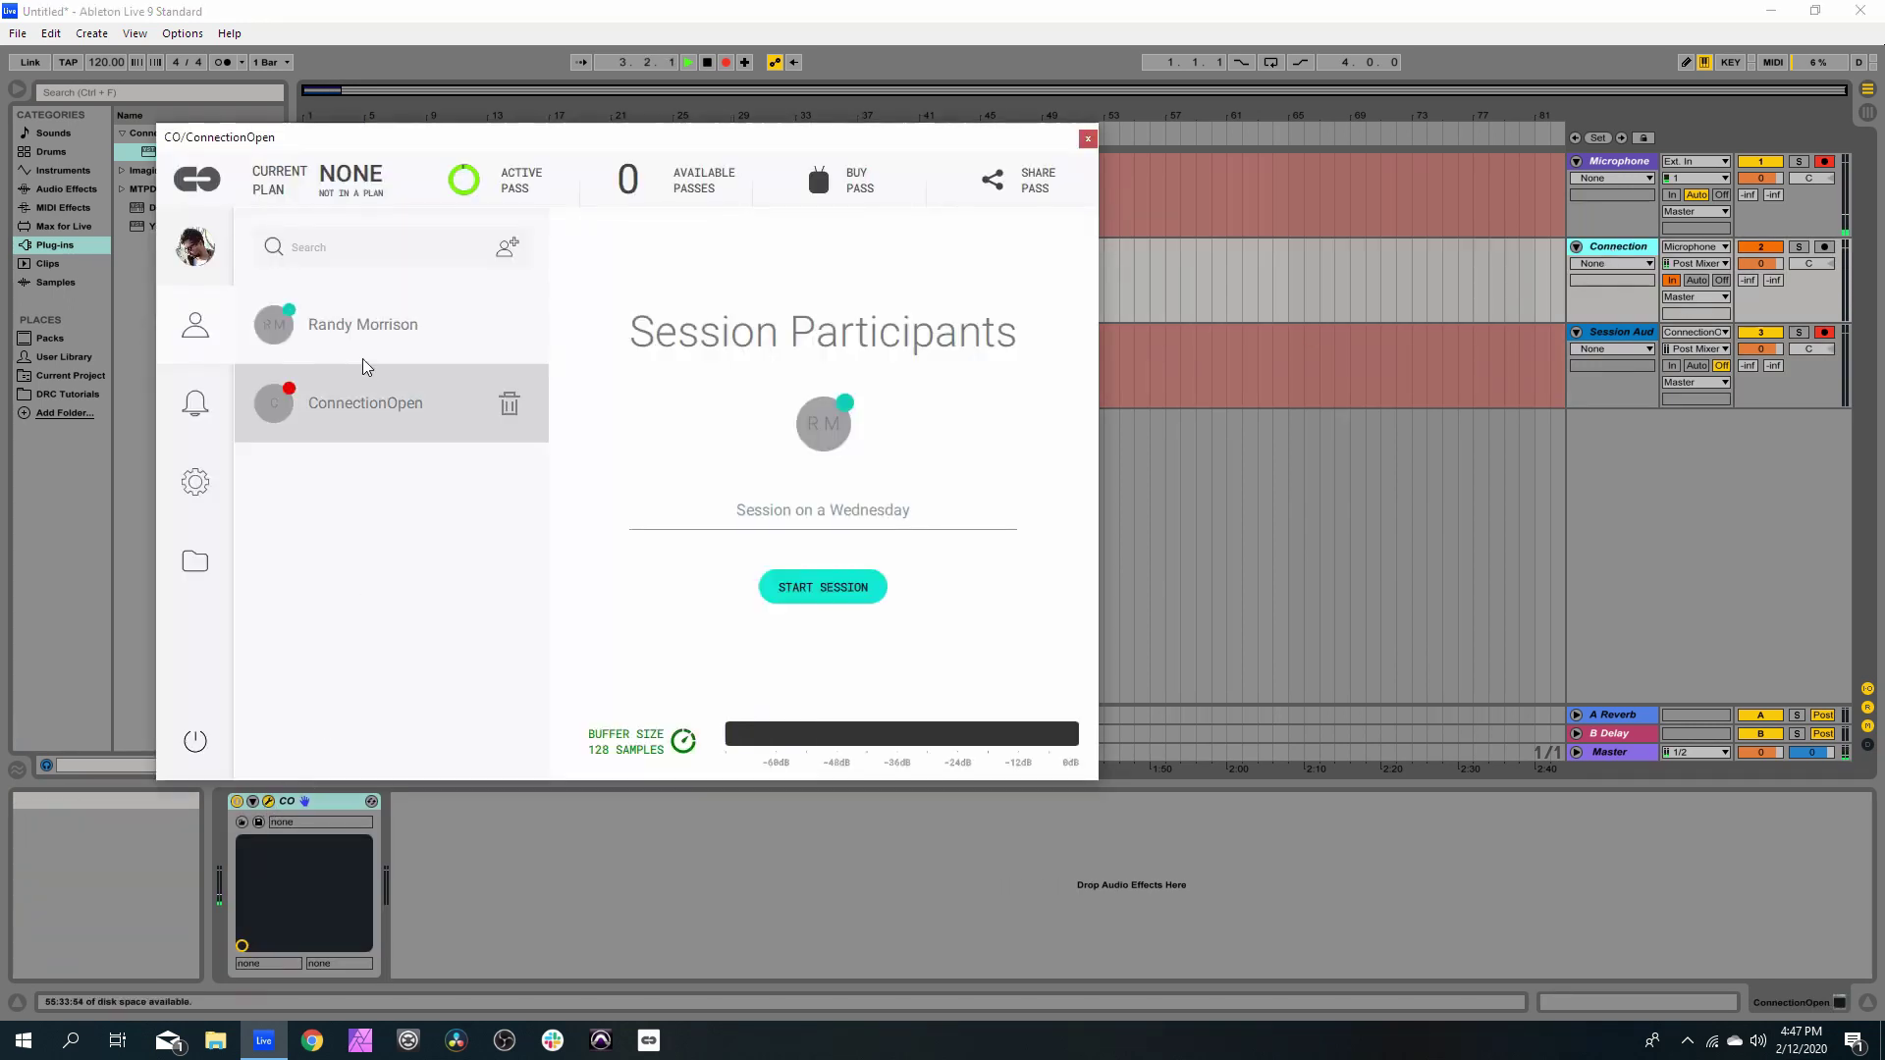
pyautogui.click(804, 591)
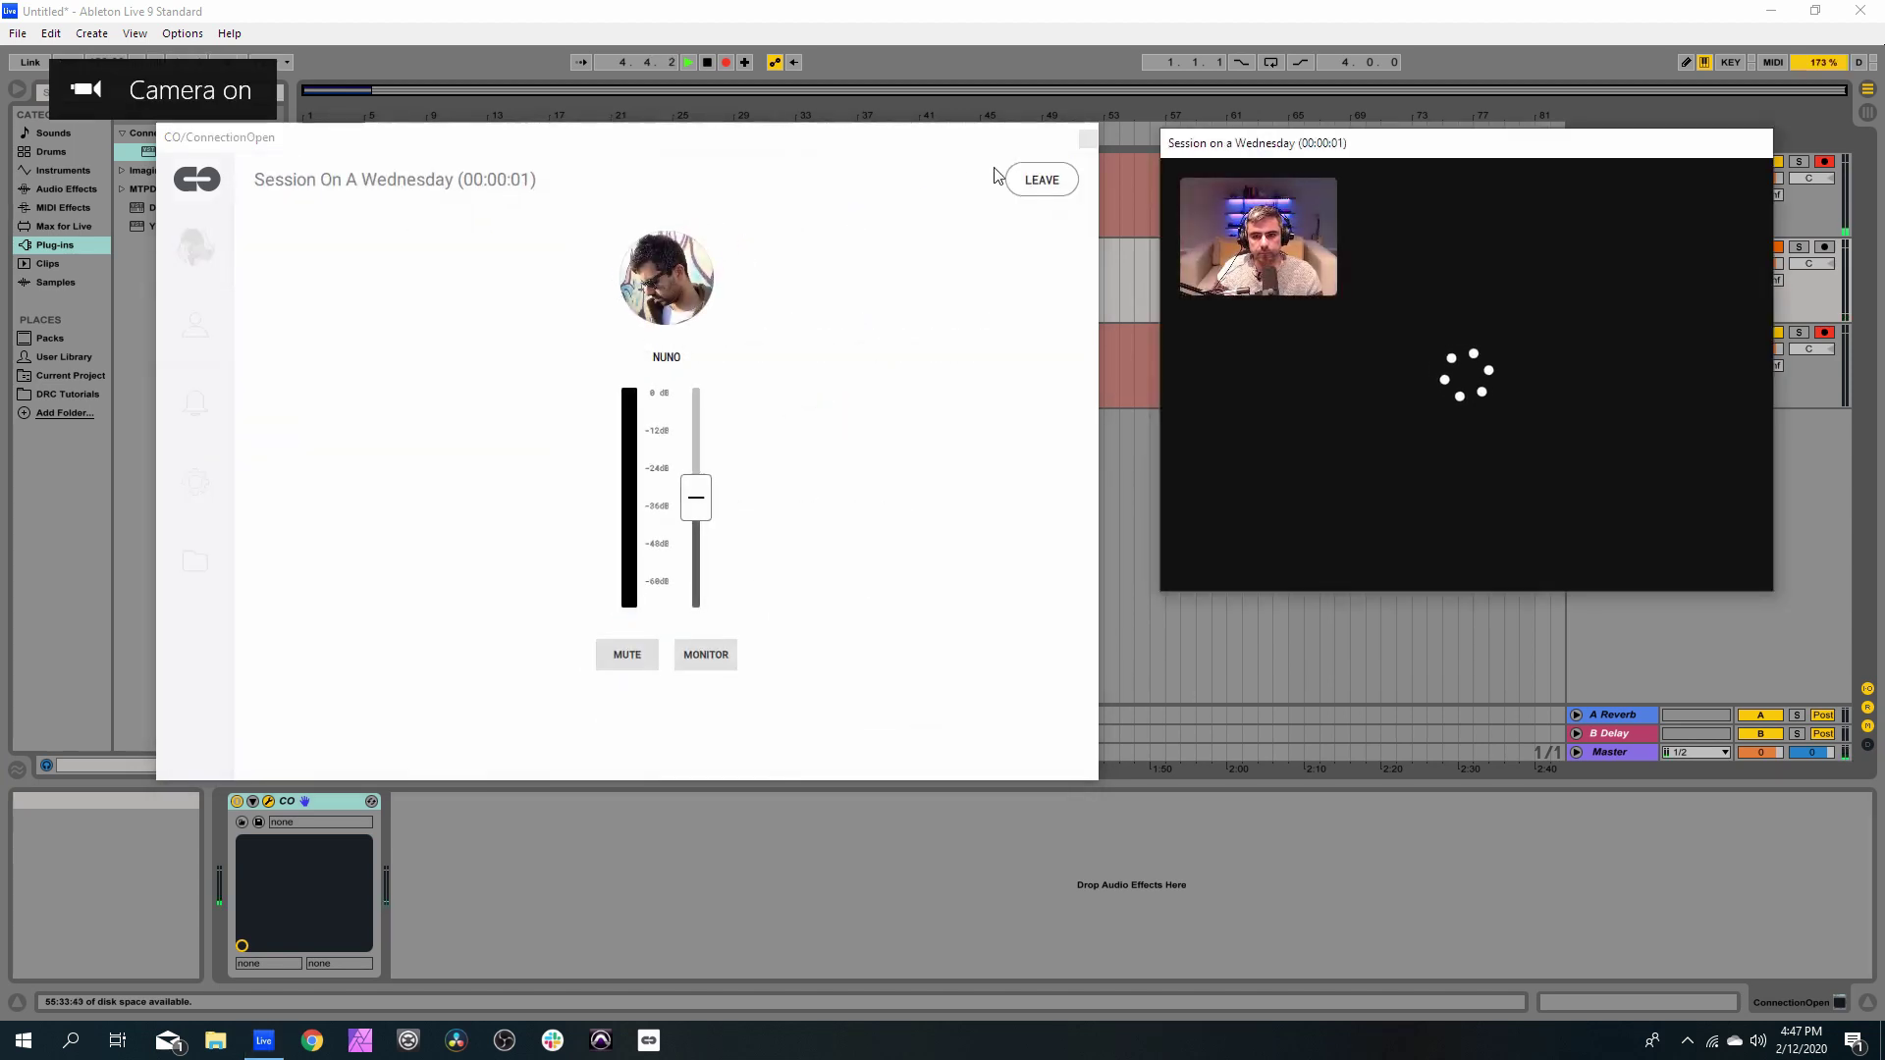
pyautogui.moveTo(1266, 461)
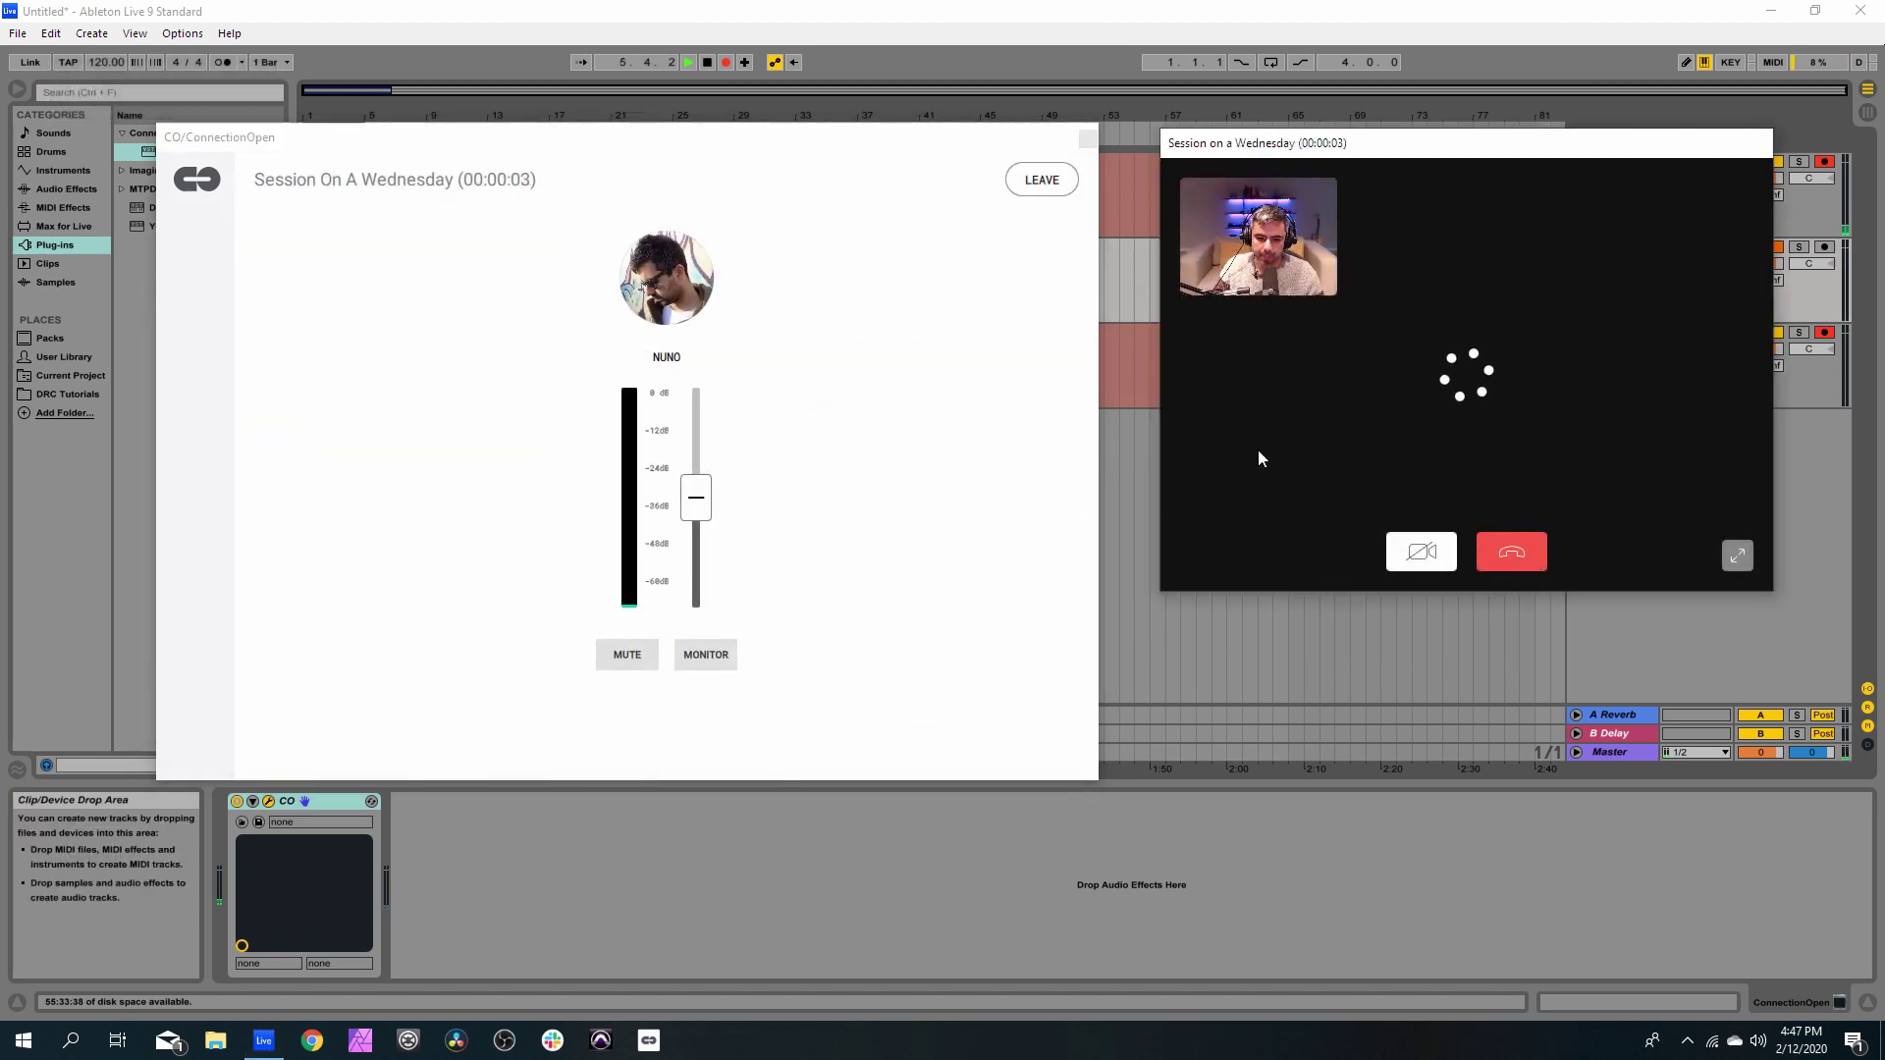